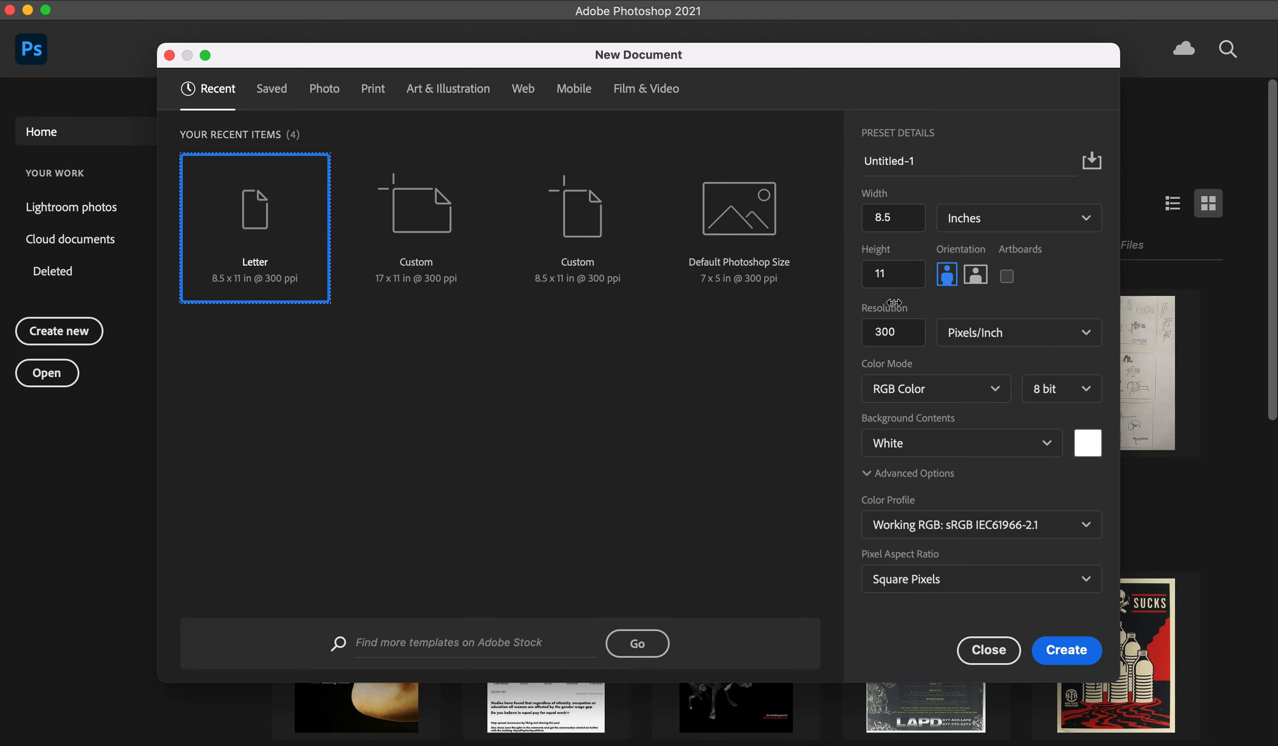
Step: Create a new 8.5 x 11 in Letter document at 300 pixels/inch in CMYK Color mode
click(907, 332)
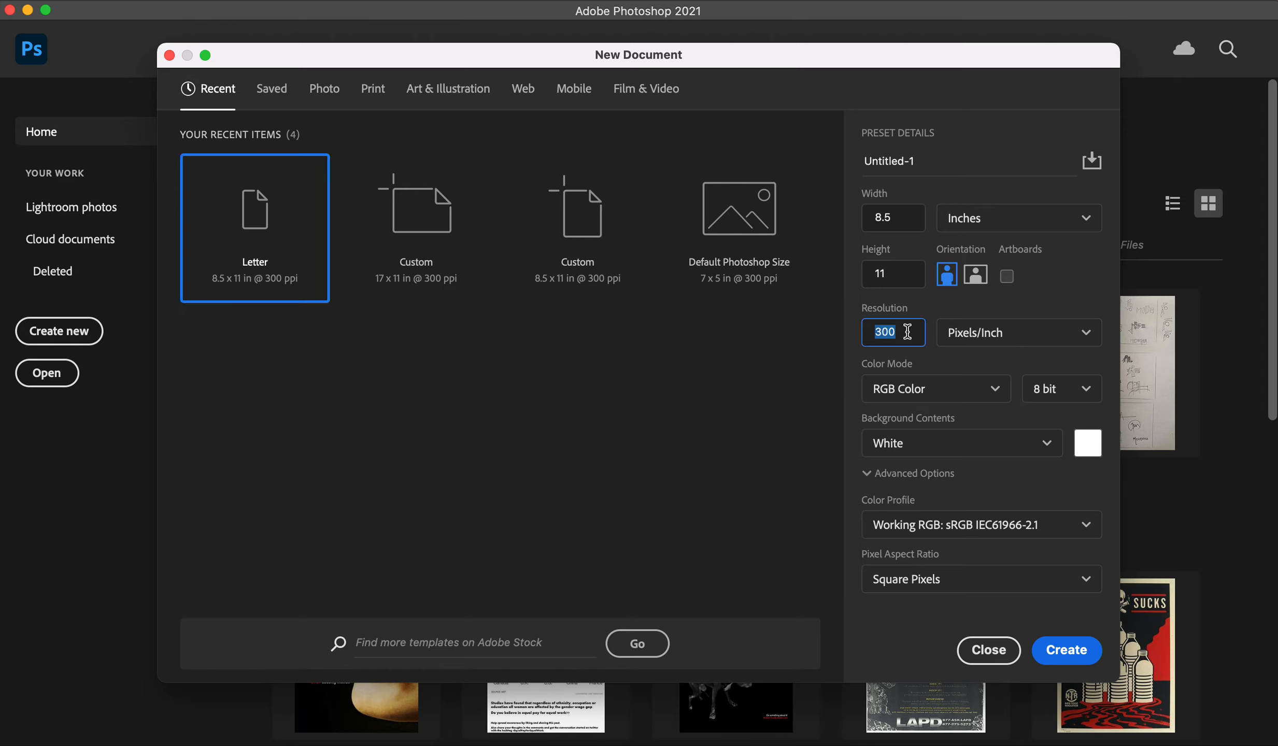
text(72)
double_click(895, 339)
text(30)
click(947, 395)
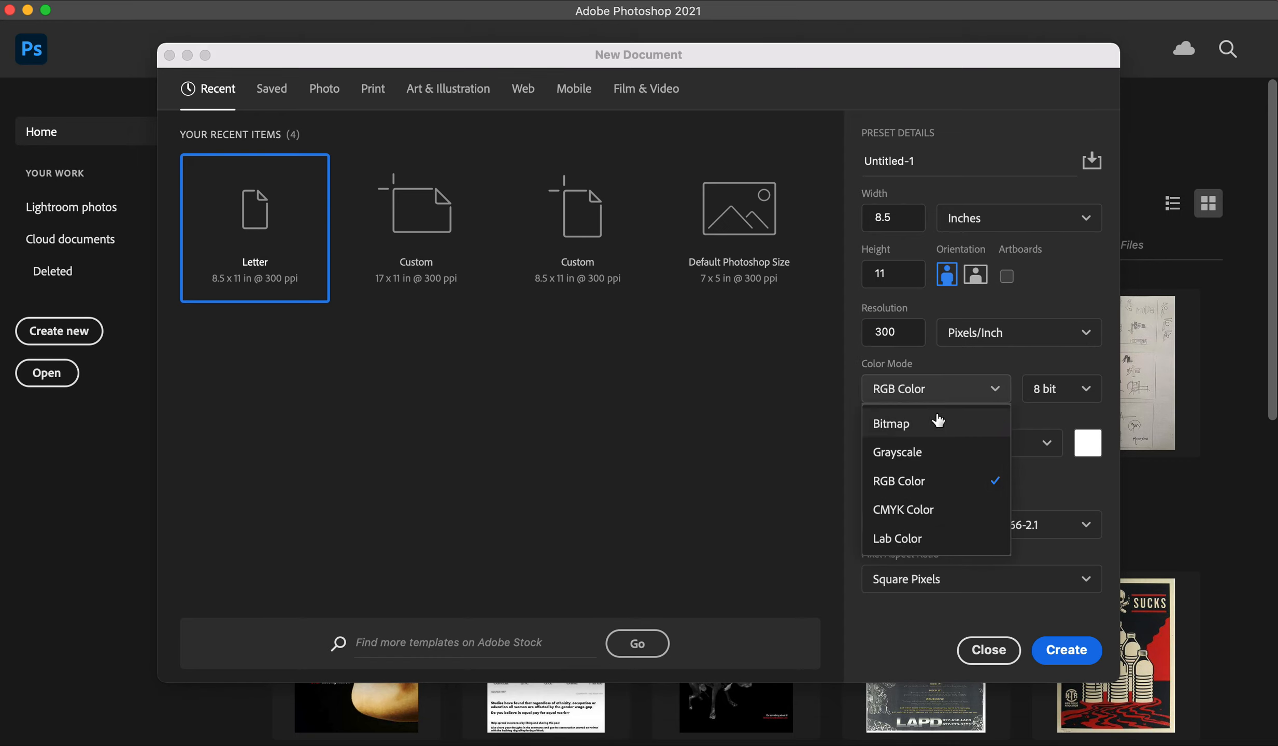
click(921, 509)
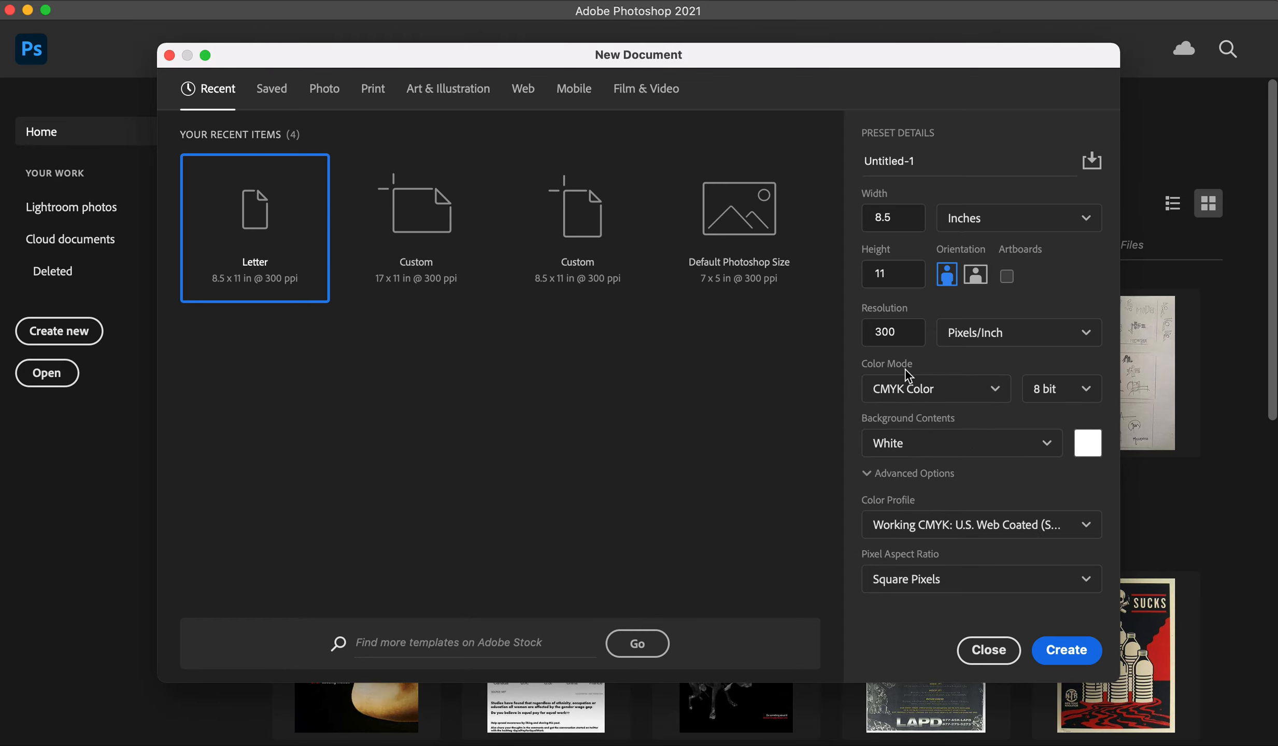
click(1078, 651)
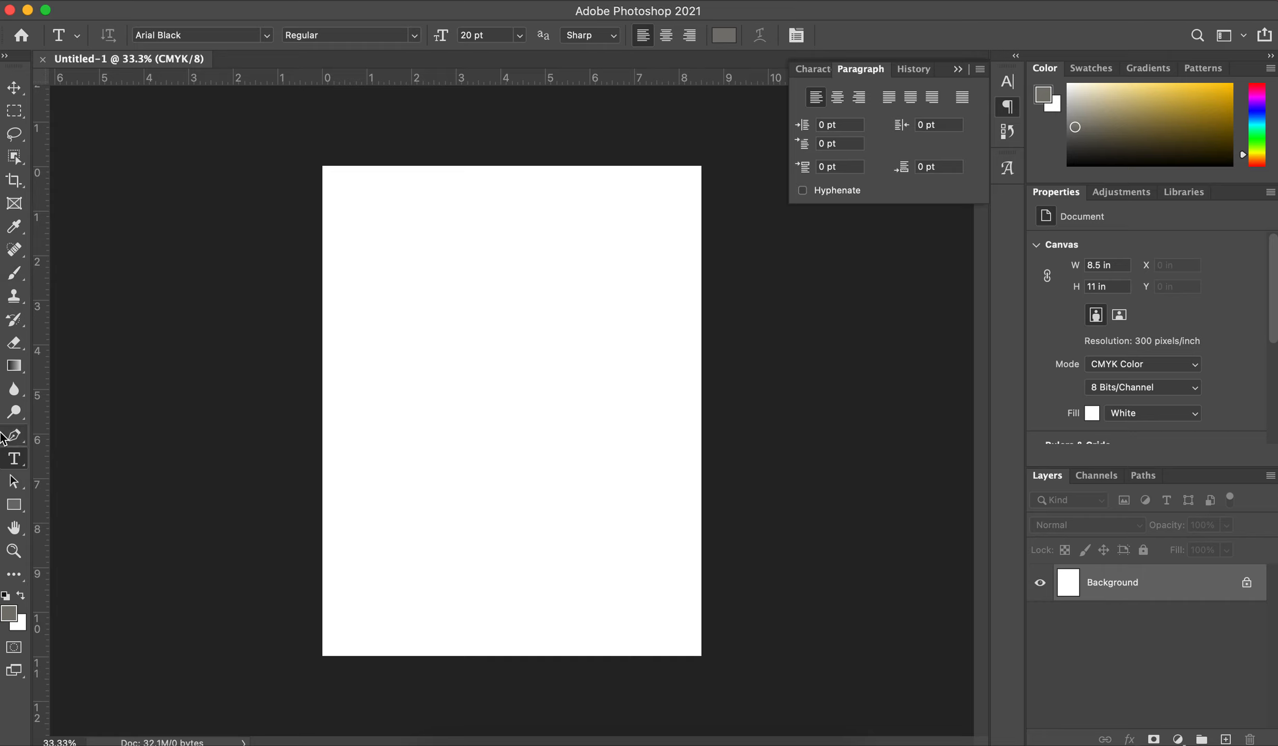
Step: Add a single line of point text reading "BOOKS" near the page's upper-left corner
click(15, 90)
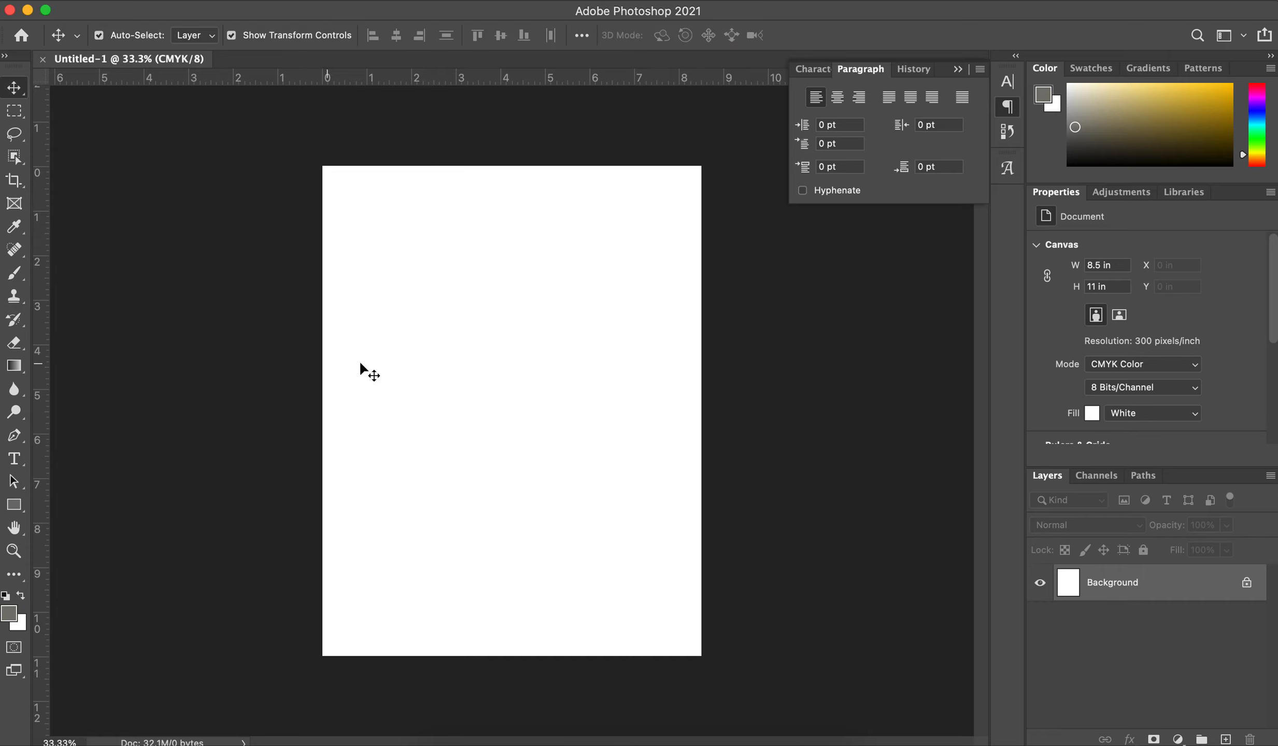
key(t)
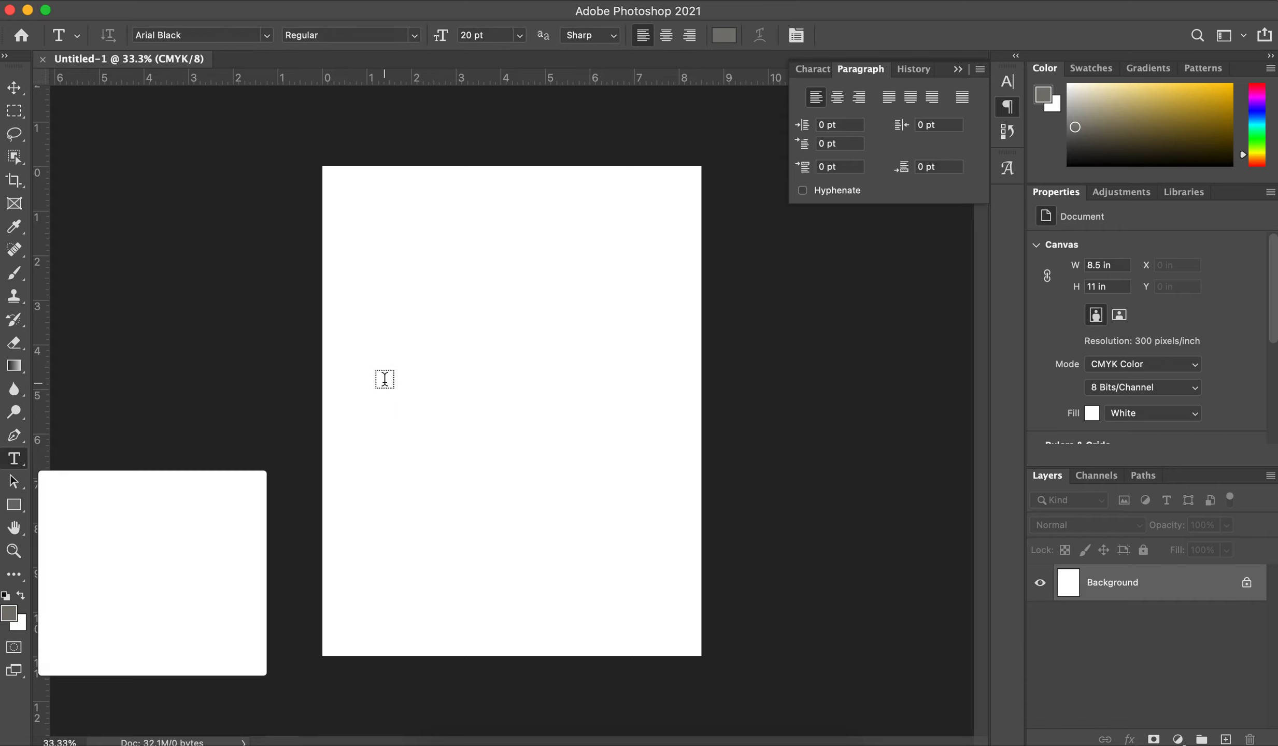
click(368, 213)
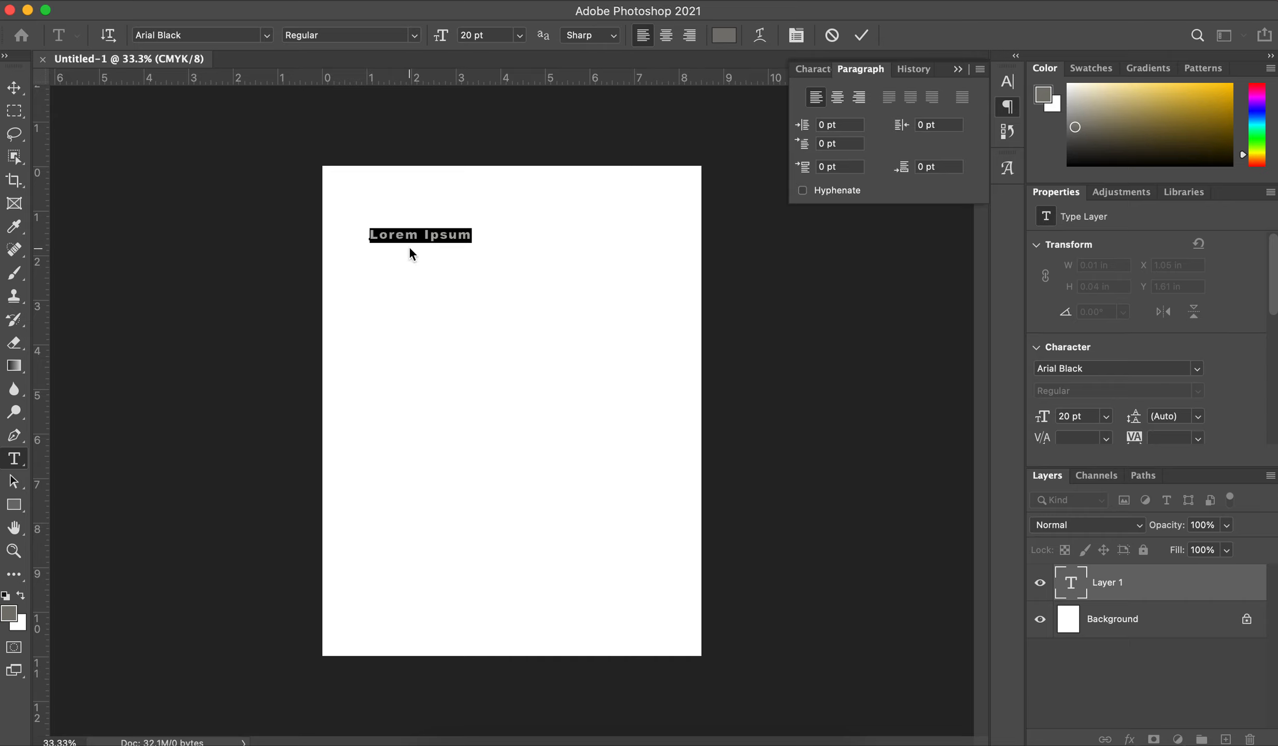
text(BOOKS)
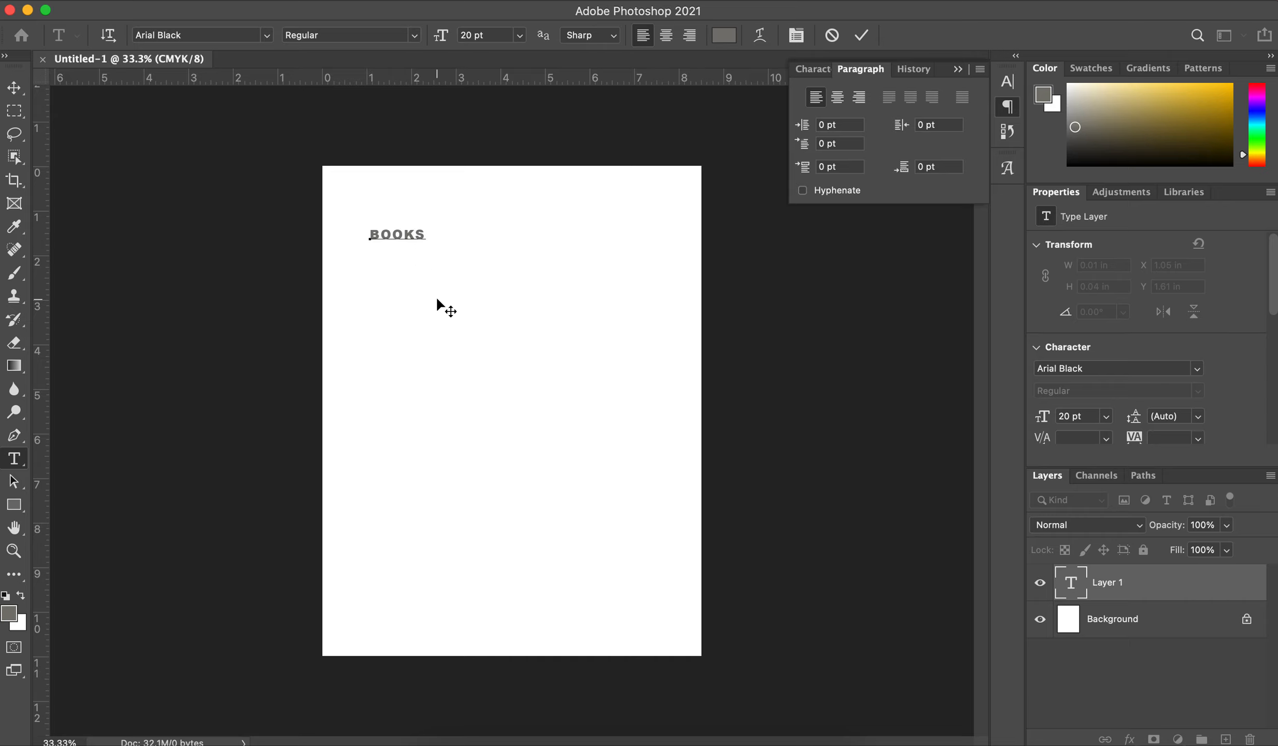
click(14, 88)
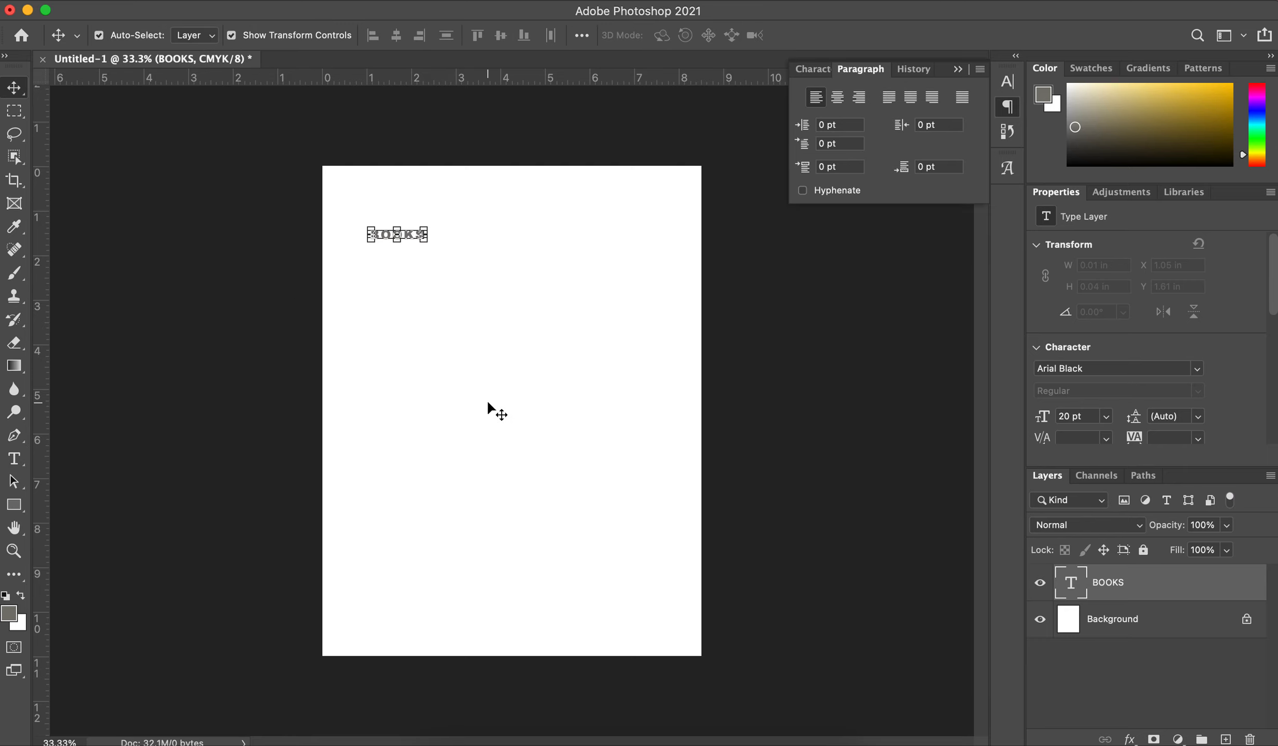
Step: Draw a placeholder paragraph text box about 3.17 x 2.71 in below the BOOKS heading
click(491, 408)
key(t)
drag(371, 330, 511, 451)
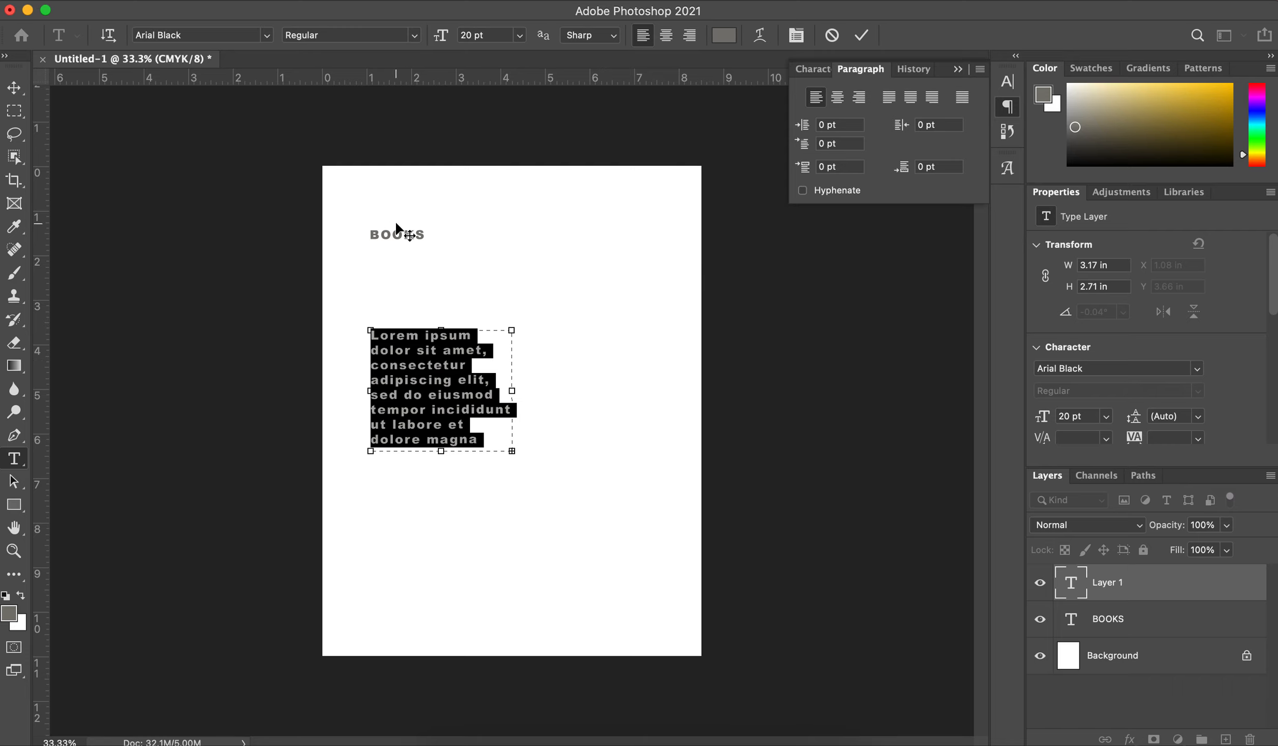
click(452, 403)
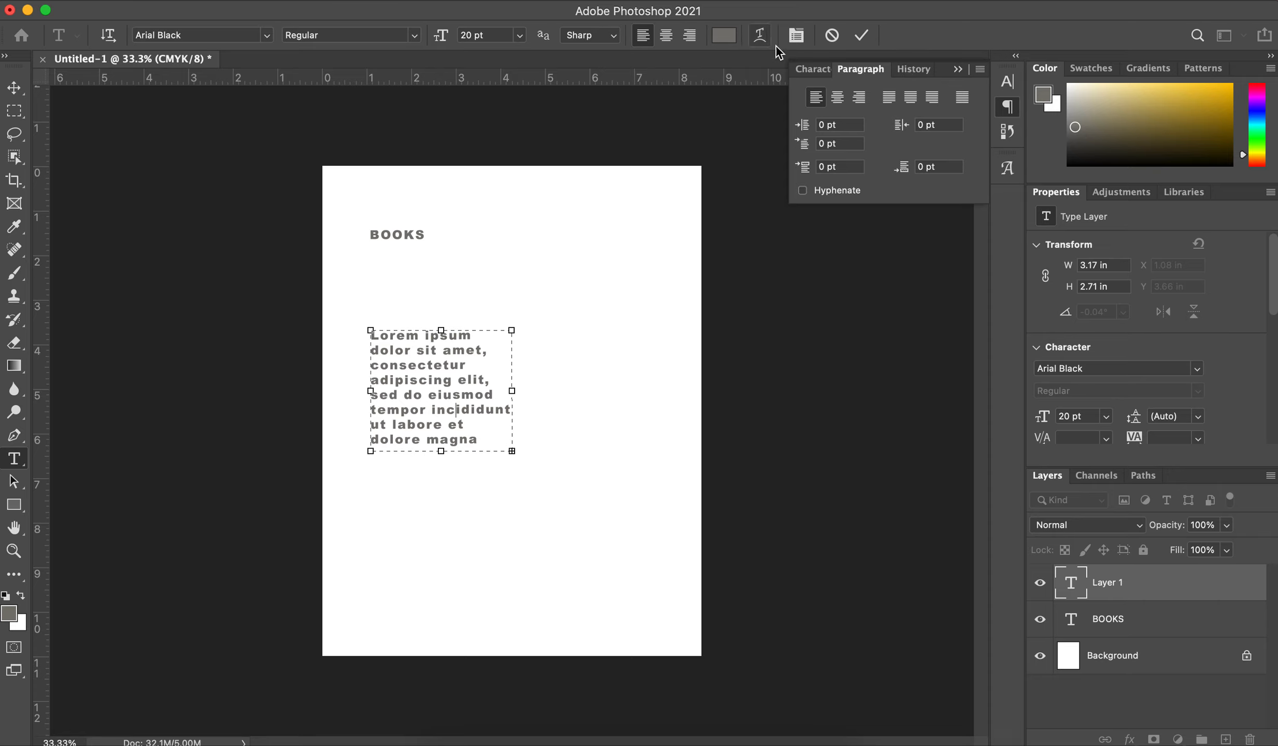
Step: Toggle the character formatting settings and leave them displayed while the placeholder paragraph is being edited
click(797, 35)
click(797, 35)
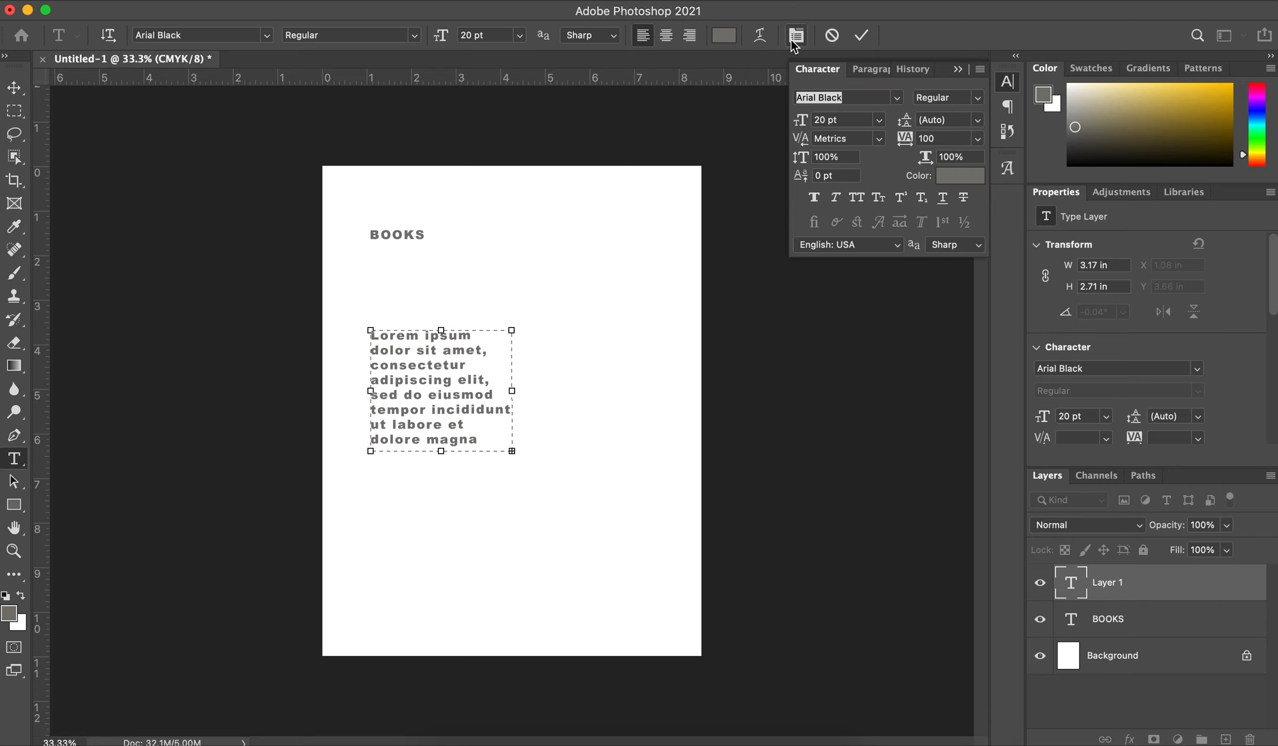
click(796, 36)
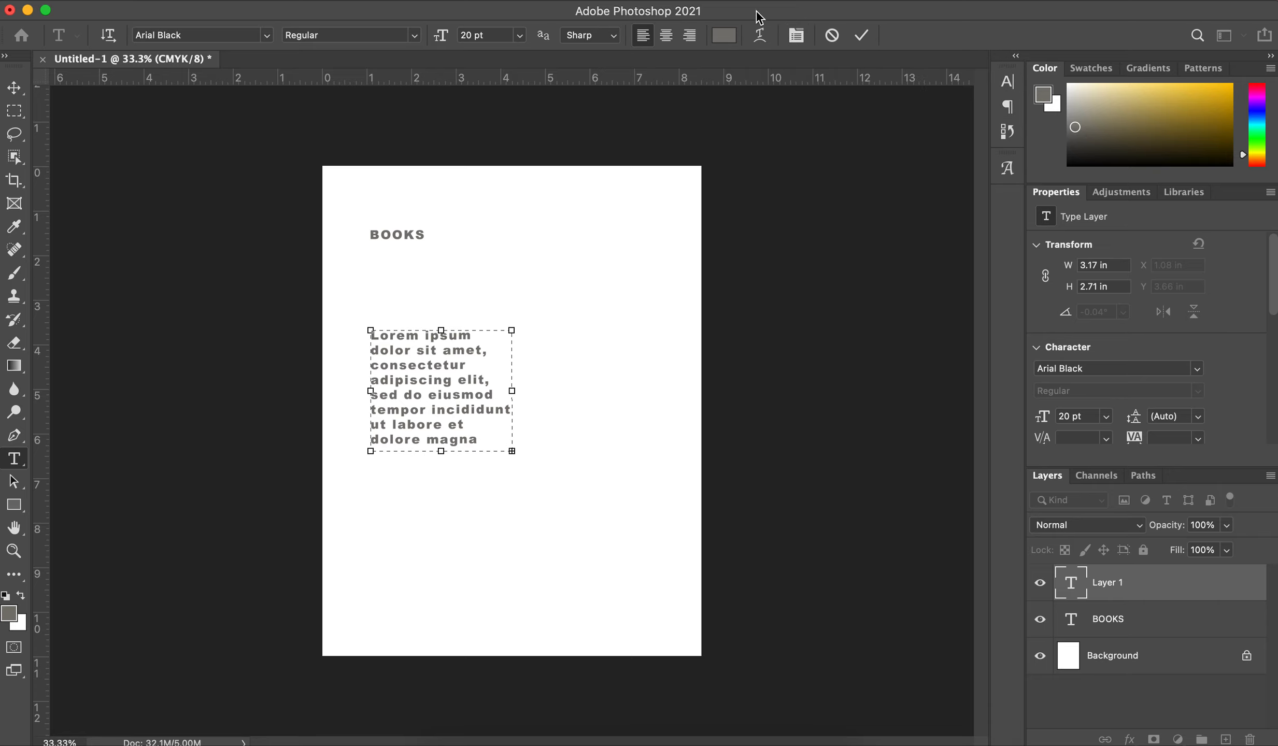
click(803, 40)
click(802, 39)
click(588, 0)
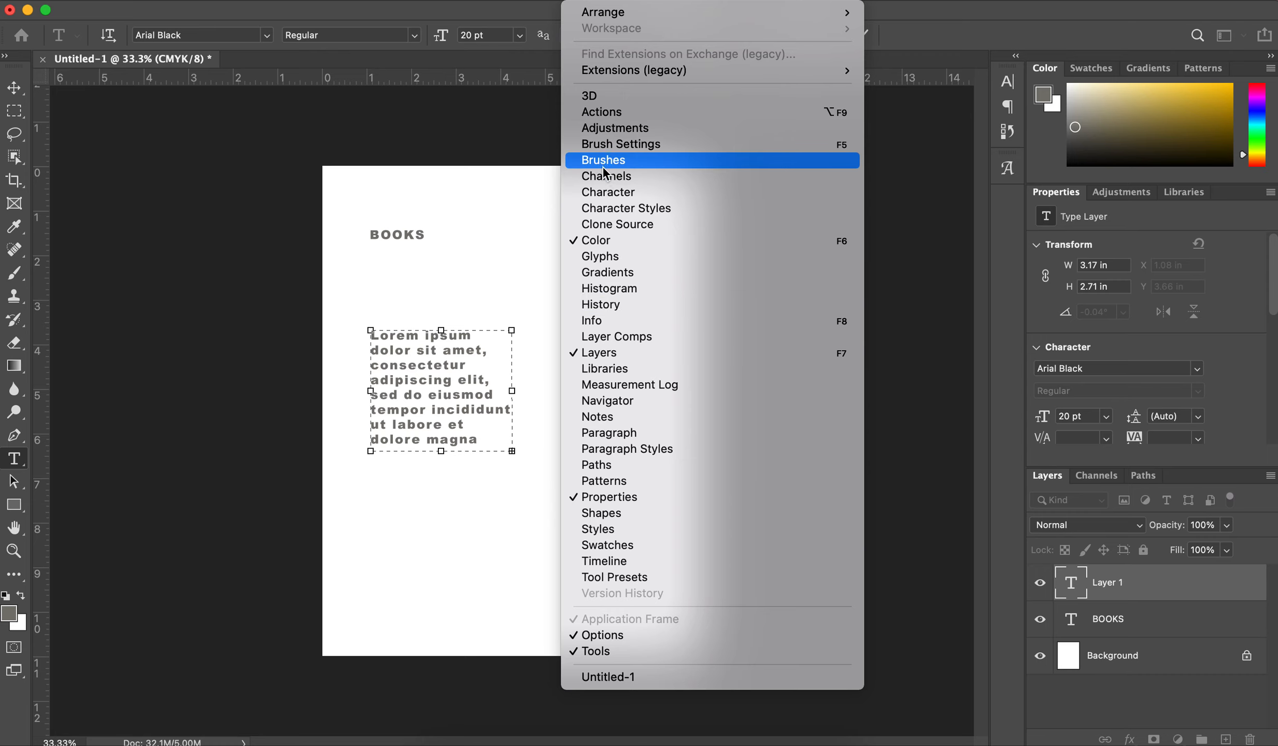
click(605, 193)
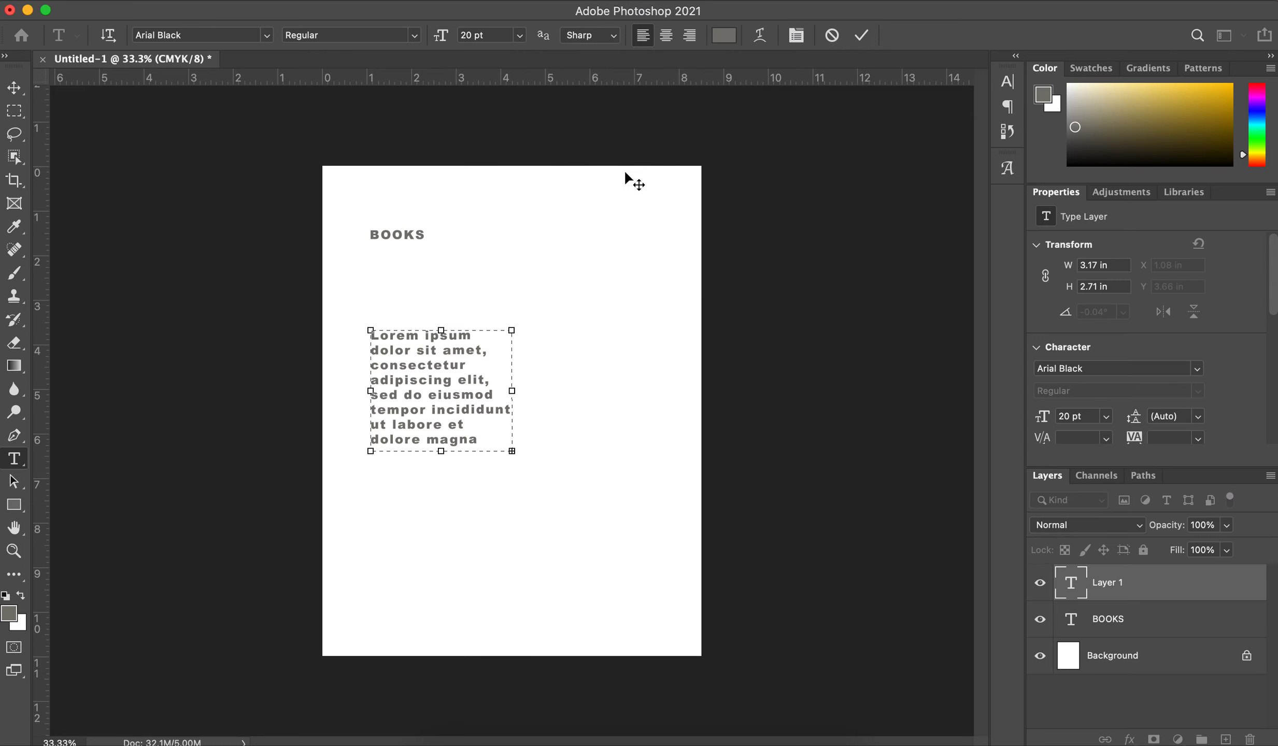
double_click(485, 379)
click(459, 424)
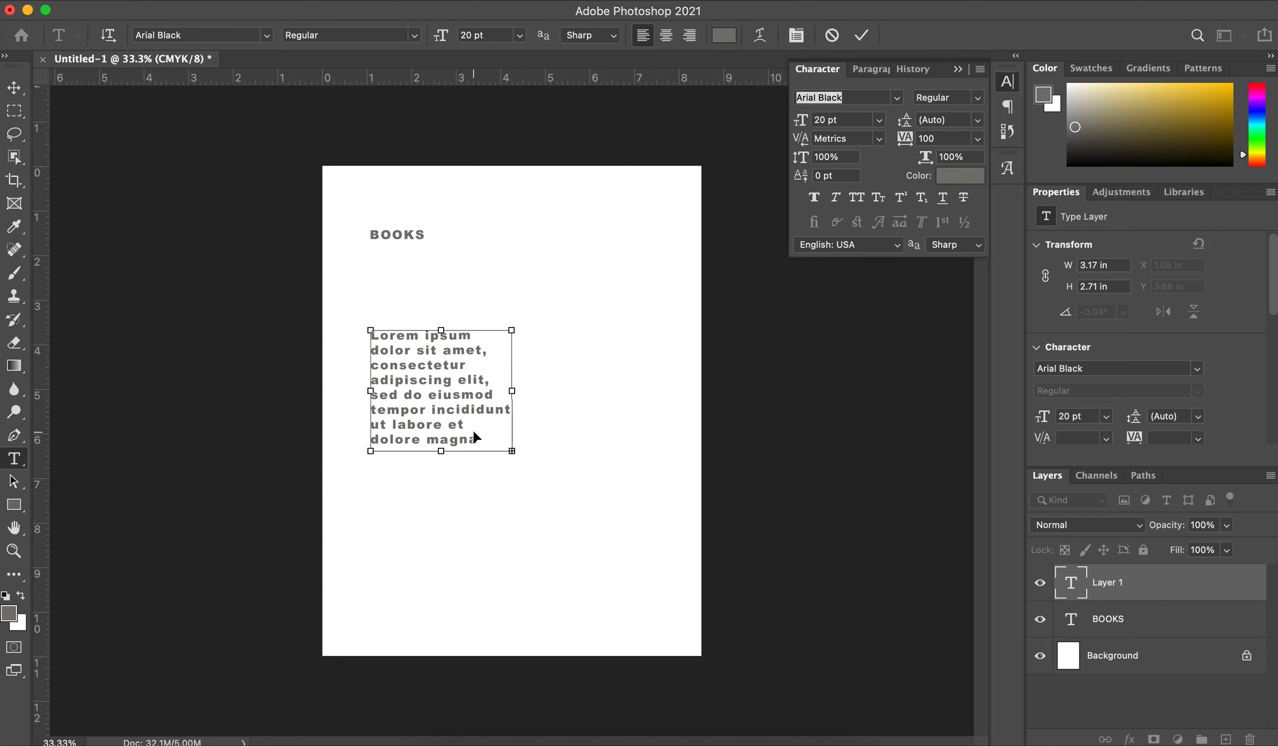
Step: Try Arial on the whole placeholder paragraph, look at its font styles, and settle on Arial Rounded MT Bold
key(super+a)
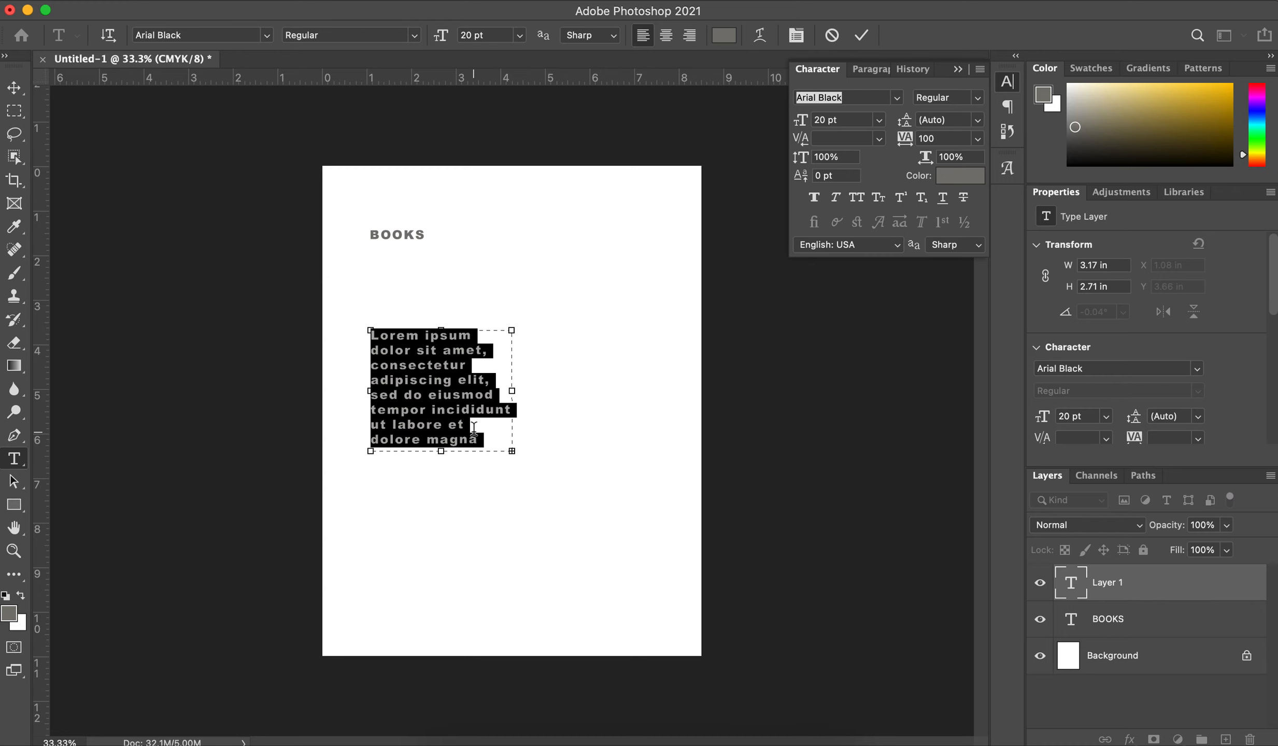
click(896, 99)
click(897, 98)
click(896, 98)
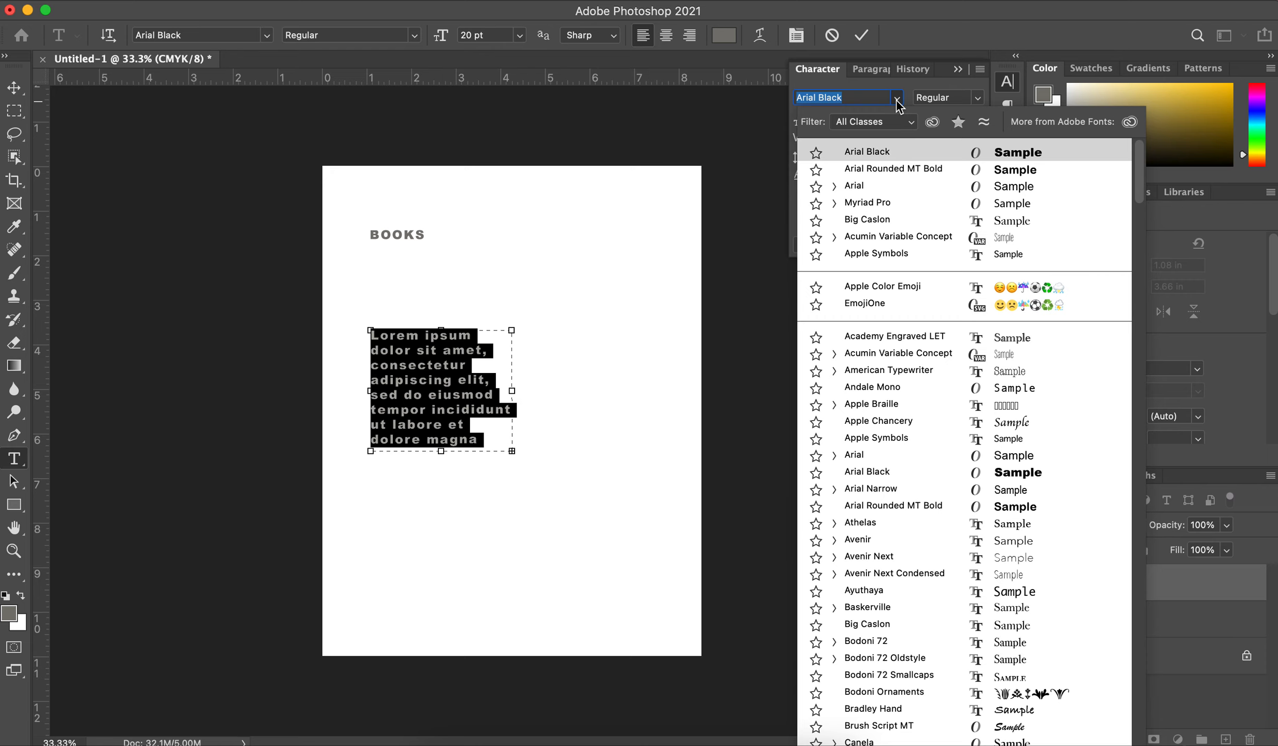
click(887, 190)
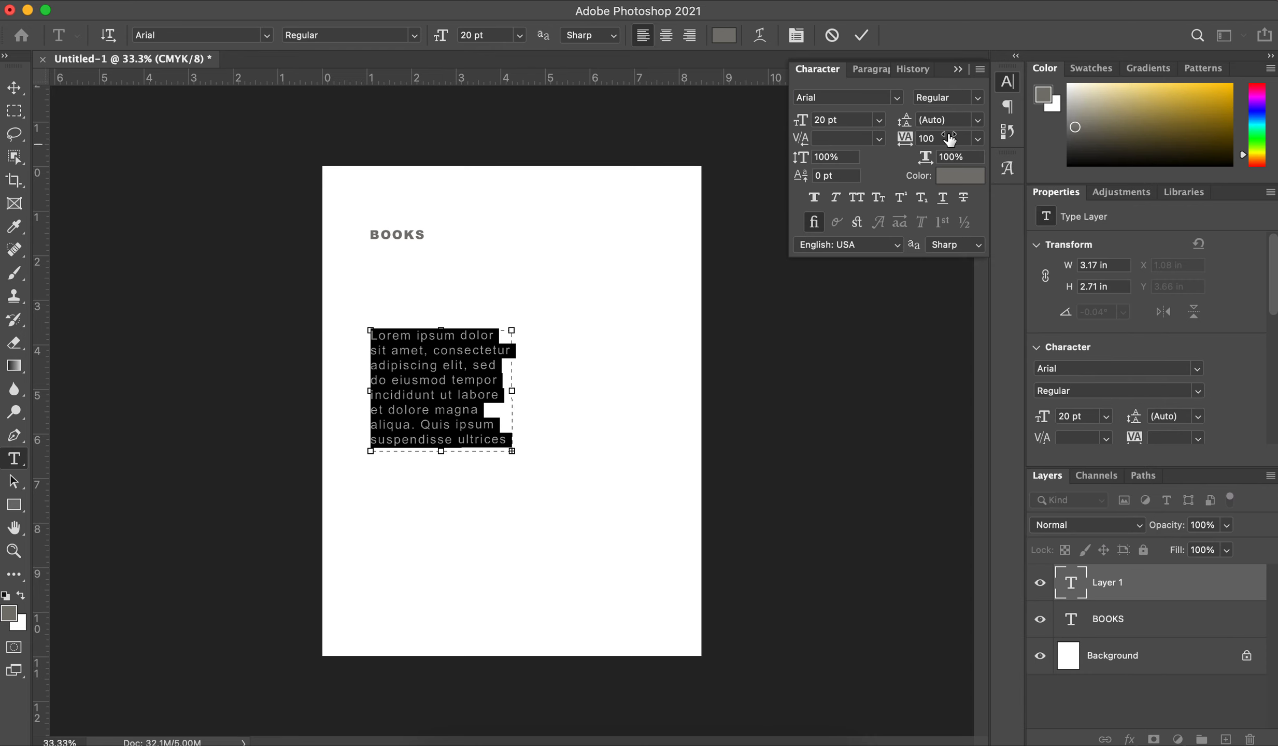
click(978, 100)
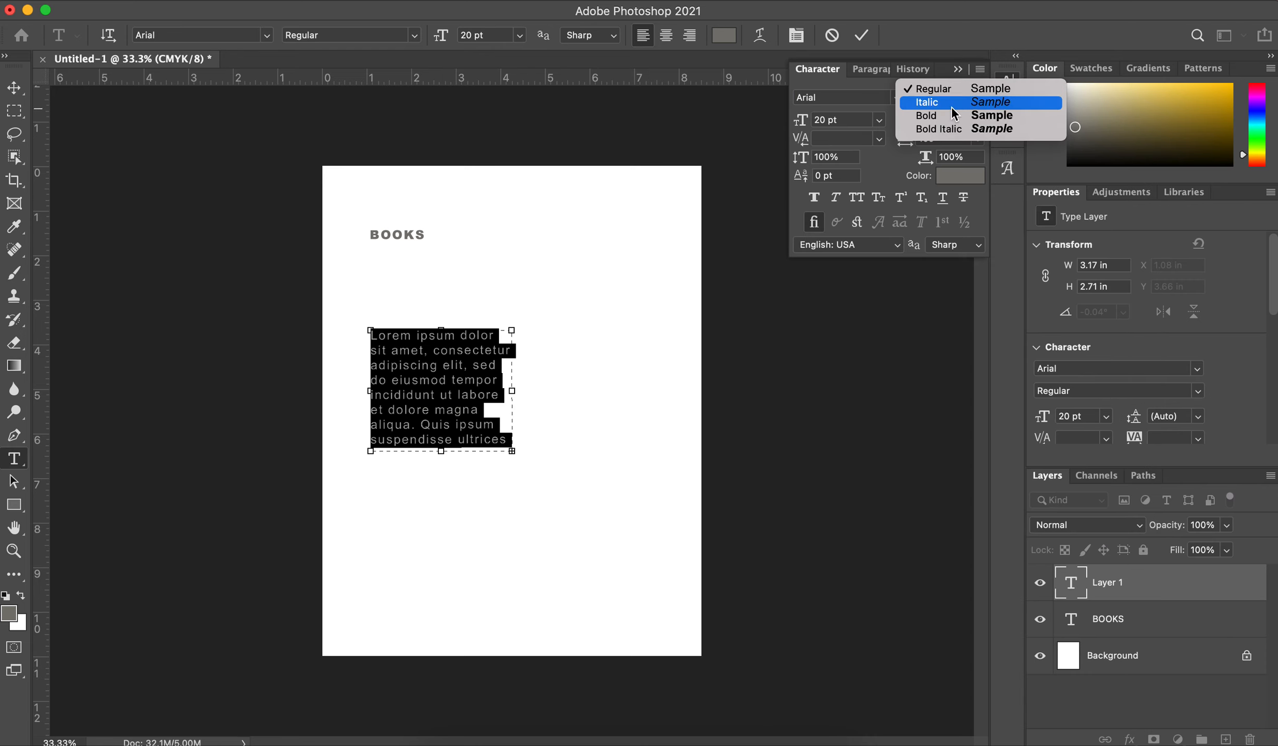
click(852, 103)
click(896, 99)
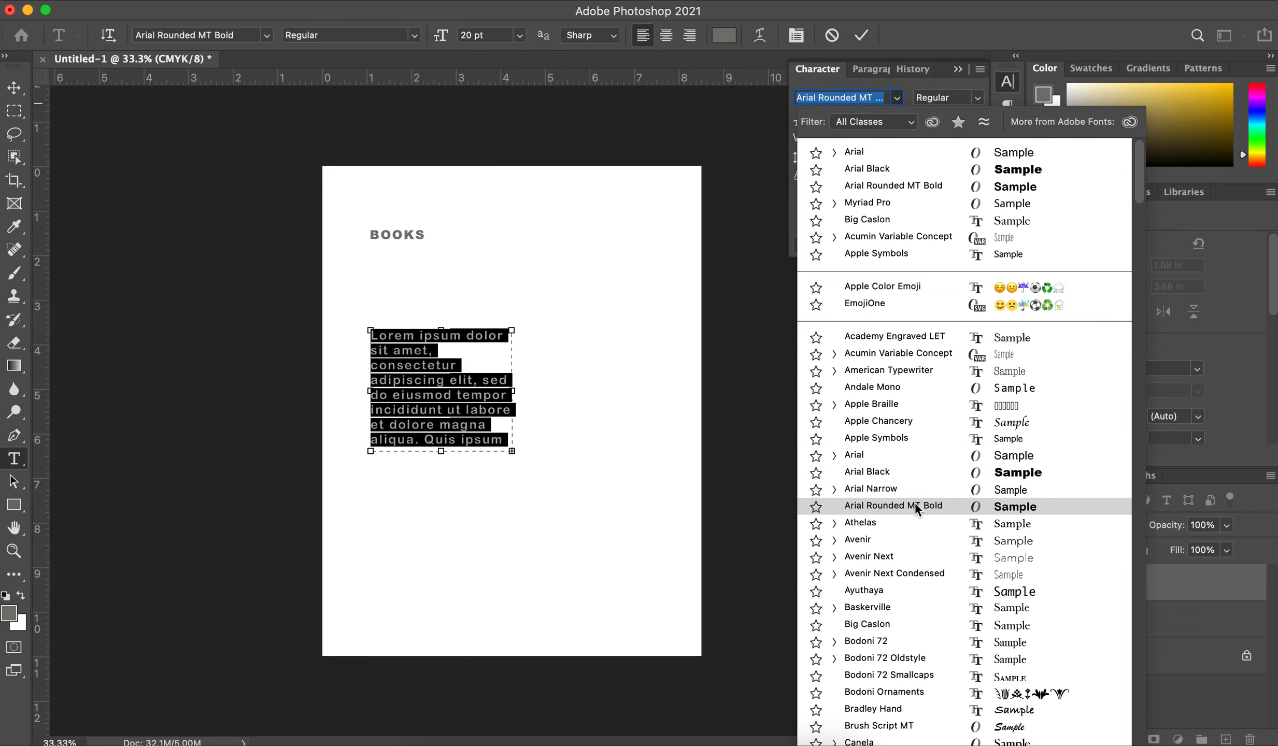
click(916, 504)
click(977, 99)
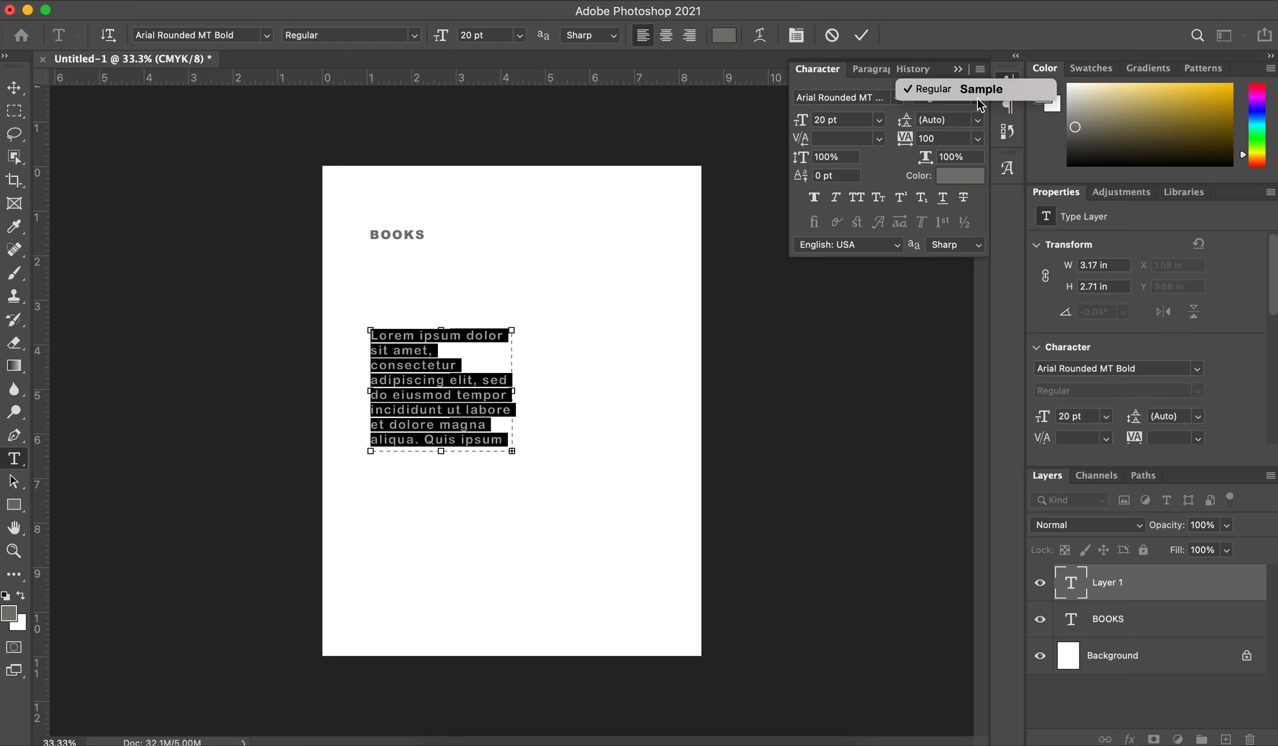
Step: Toggle Faux Bold on the selected paragraph and leave it switched on
click(816, 198)
click(815, 198)
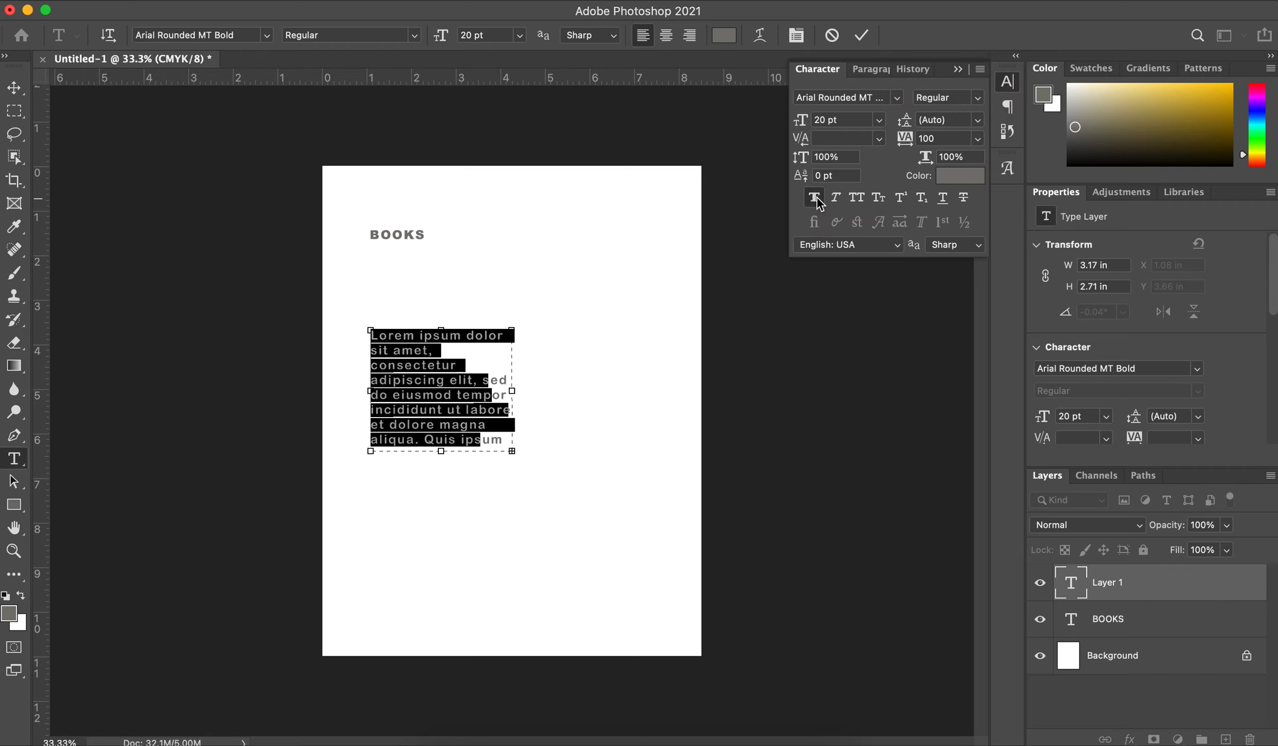
click(817, 200)
click(816, 200)
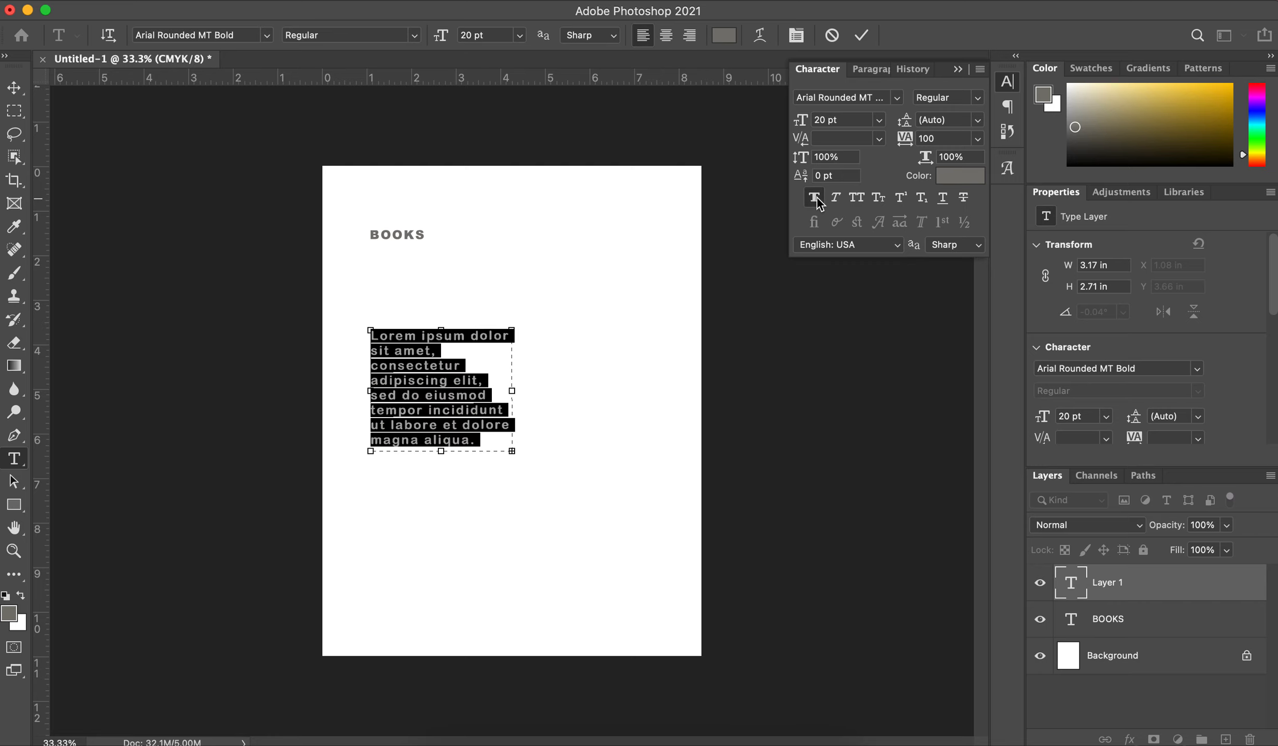
Step: Try Faux Italic and All Caps on the selected paragraph and apply Small Caps instead
click(840, 201)
click(836, 200)
click(857, 199)
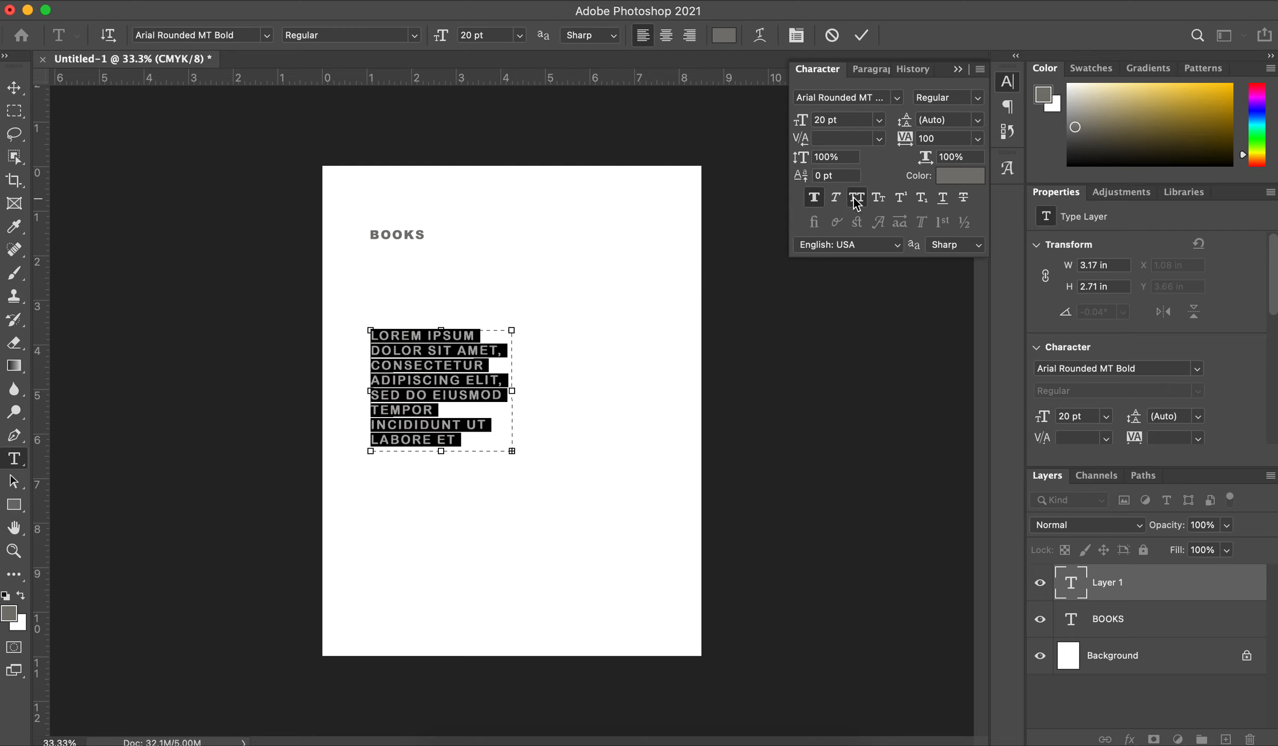
click(857, 200)
click(880, 200)
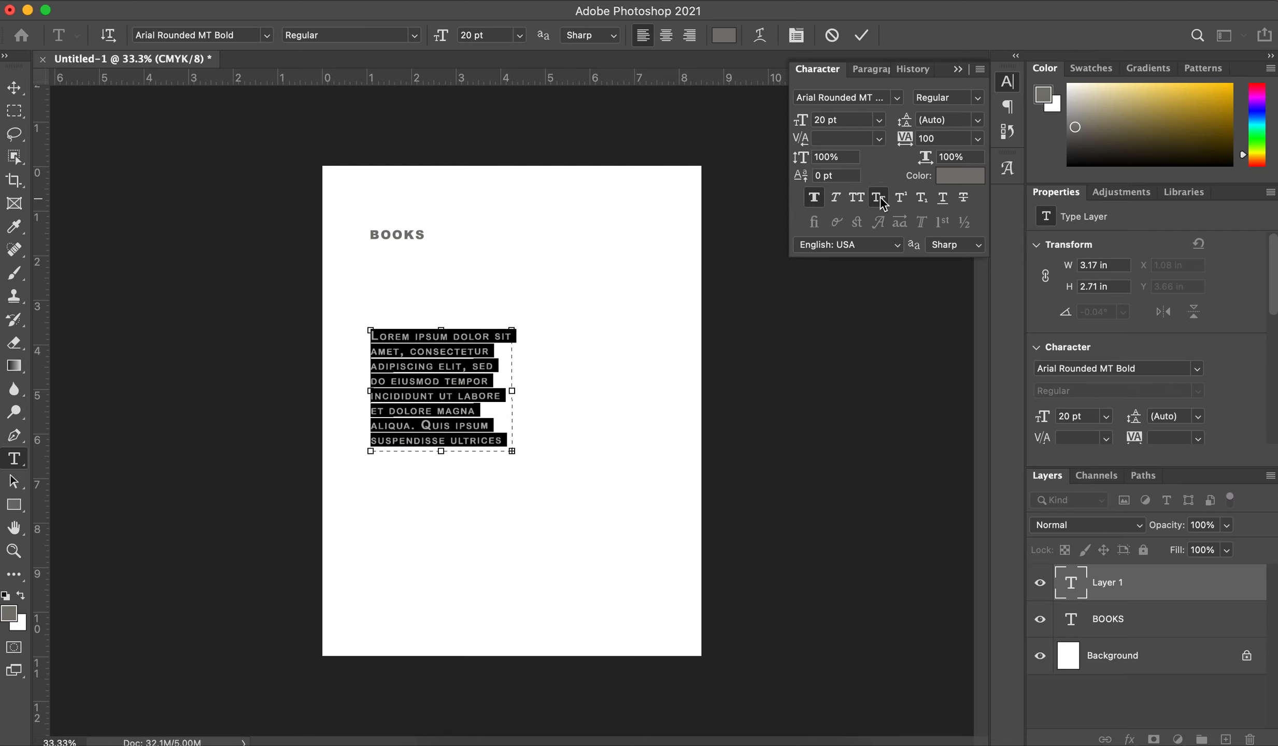
Step: Examine how Small Caps treats the capital letters L and Q compared with the rest of the paragraph
click(441, 382)
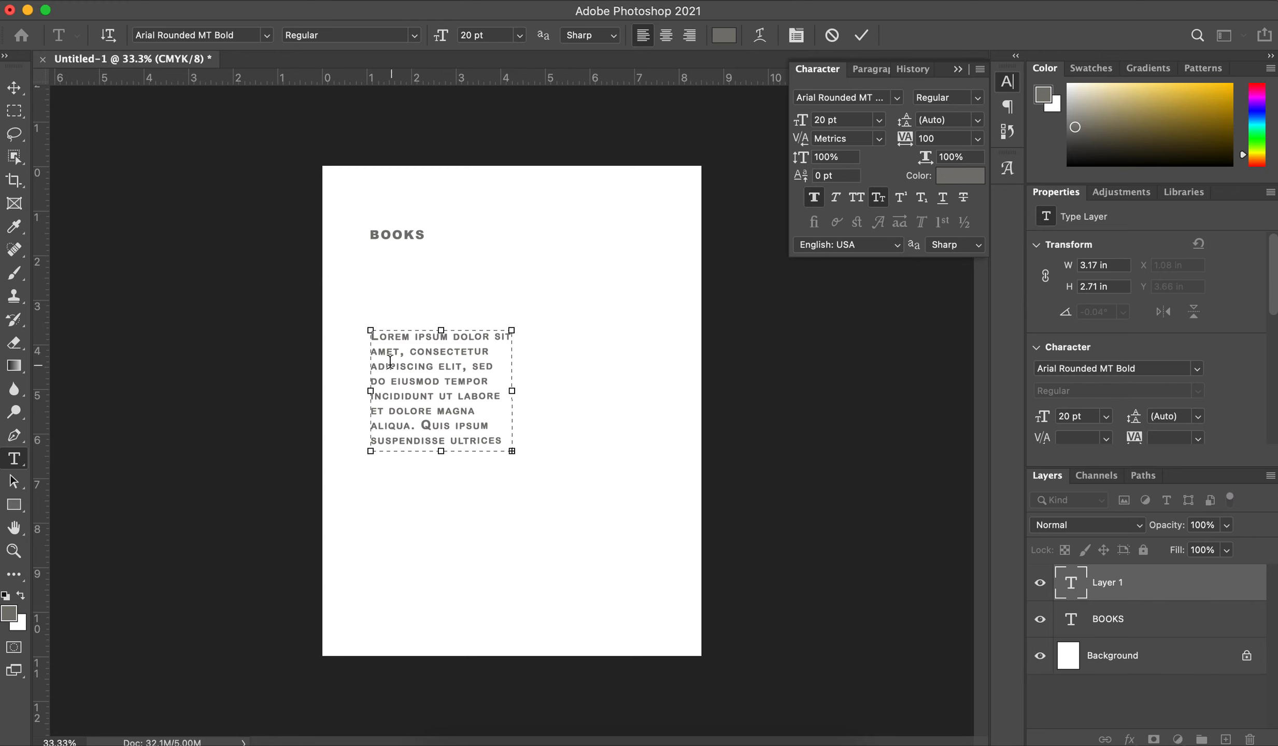
scroll(385, 345, up, 4)
click(303, 296)
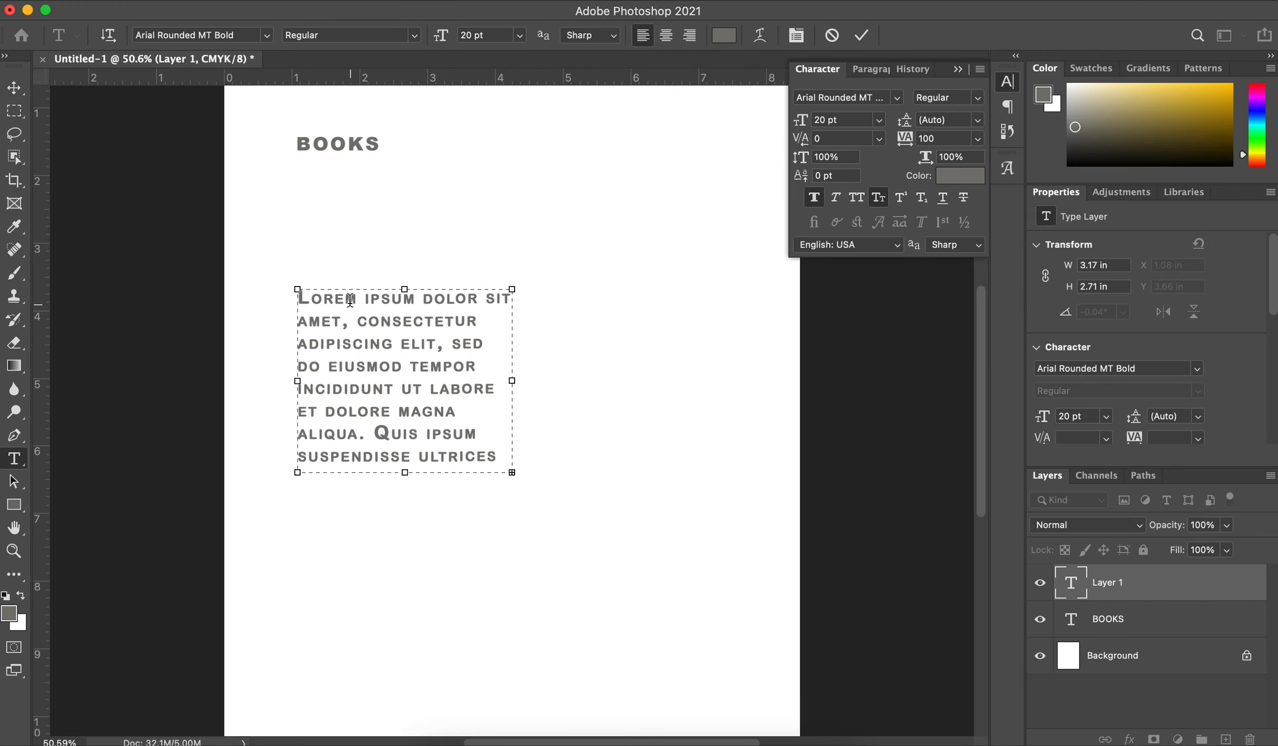
click(311, 295)
key(shift+Left)
double_click(340, 297)
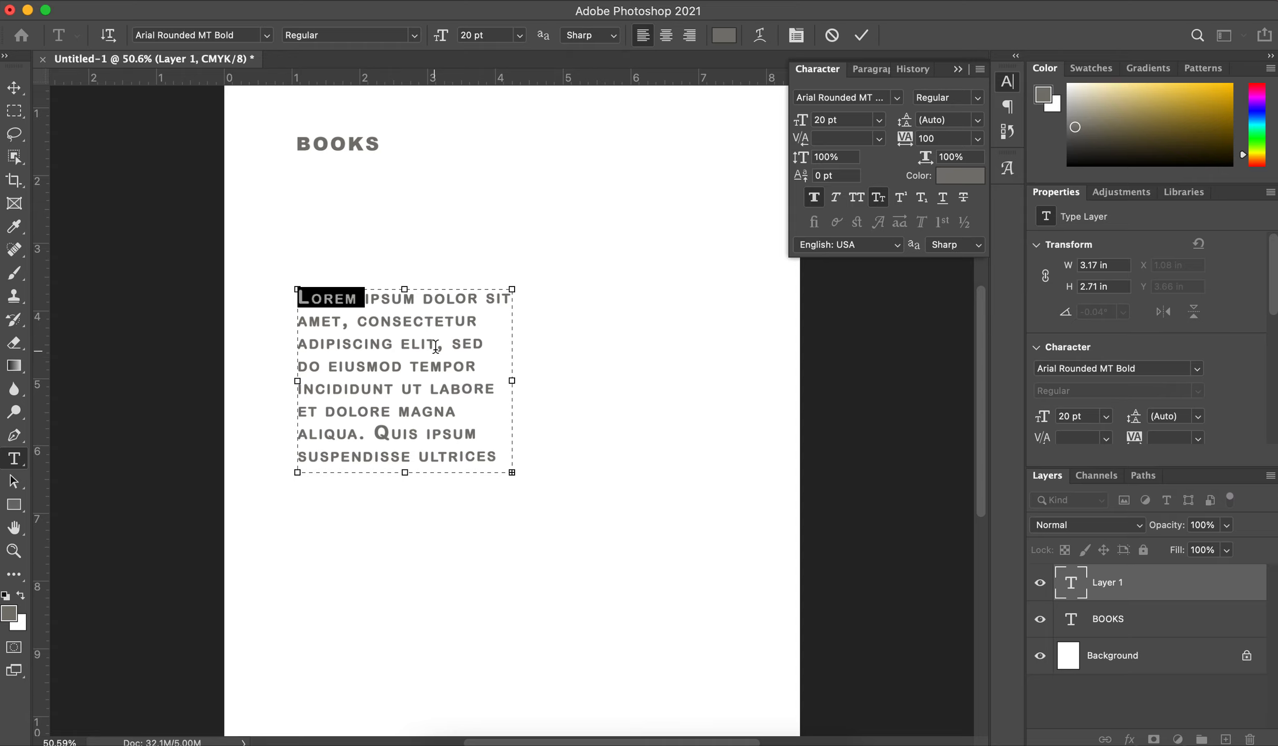
click(386, 433)
key(shift+Left)
click(455, 357)
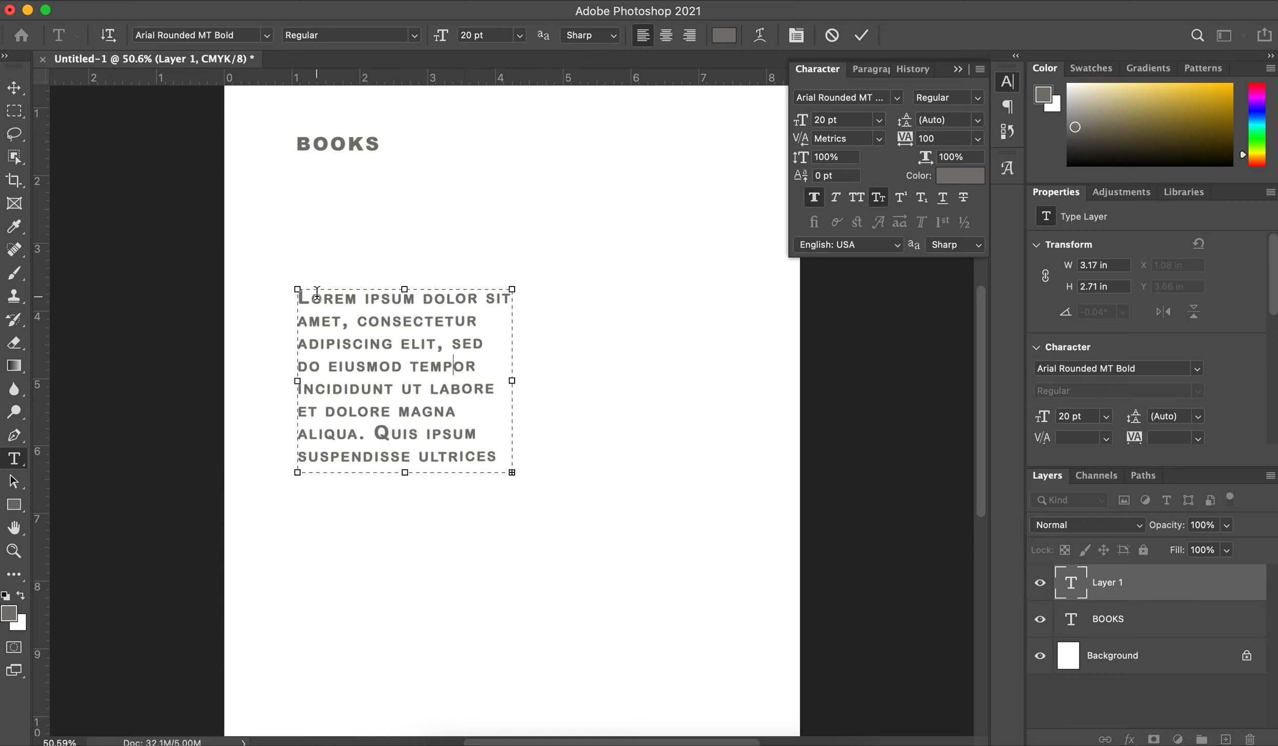
Step: Try Superscript, Subscript, Underline and Strikethrough on the paragraph's first letter L
drag(299, 299, 312, 299)
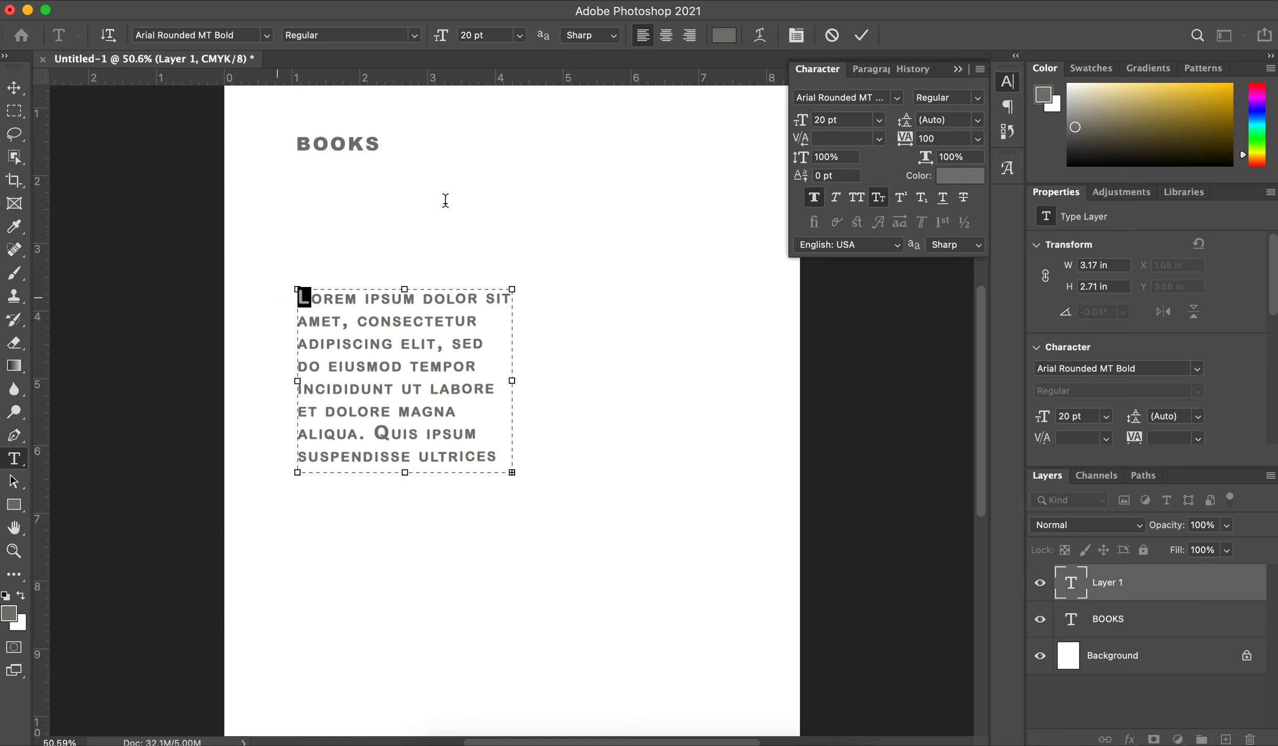
click(901, 197)
click(903, 201)
click(922, 199)
click(922, 199)
click(944, 200)
click(965, 201)
Step: Remove Faux Bold and Small Caps from the entire placeholder paragraph
click(325, 434)
key(super+a)
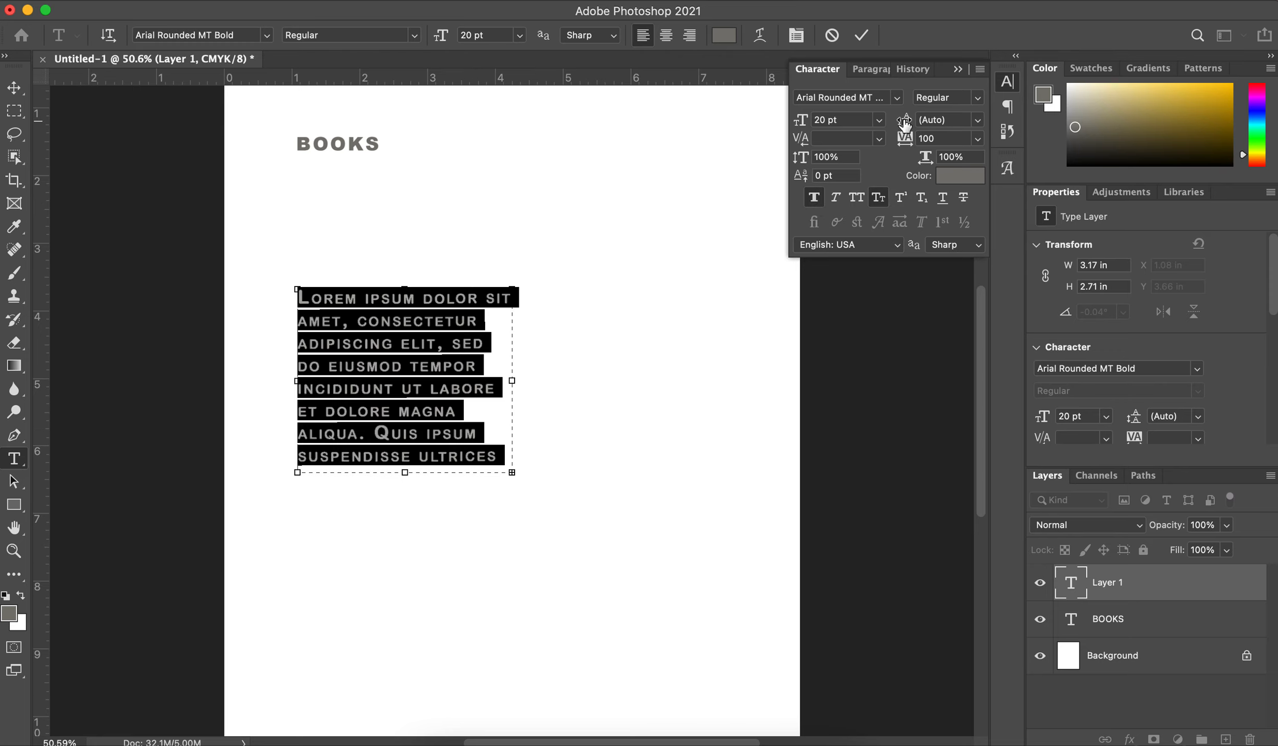
click(814, 198)
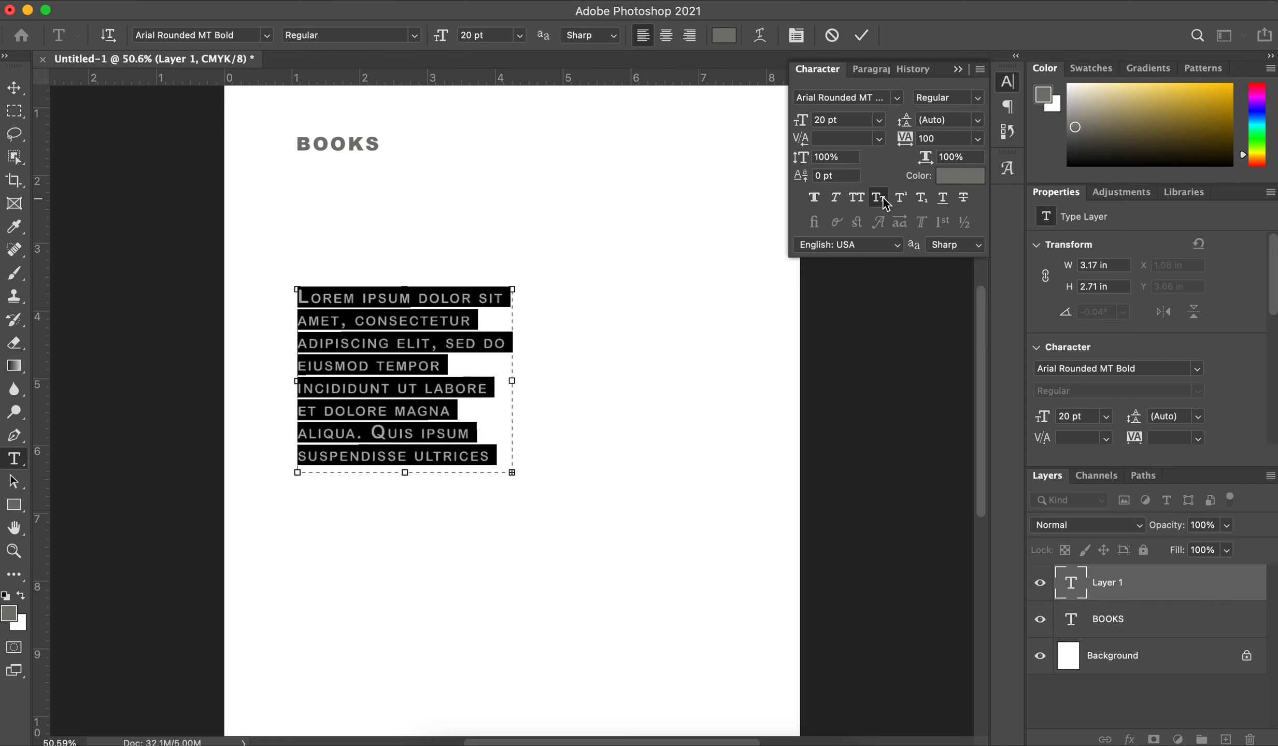
click(887, 201)
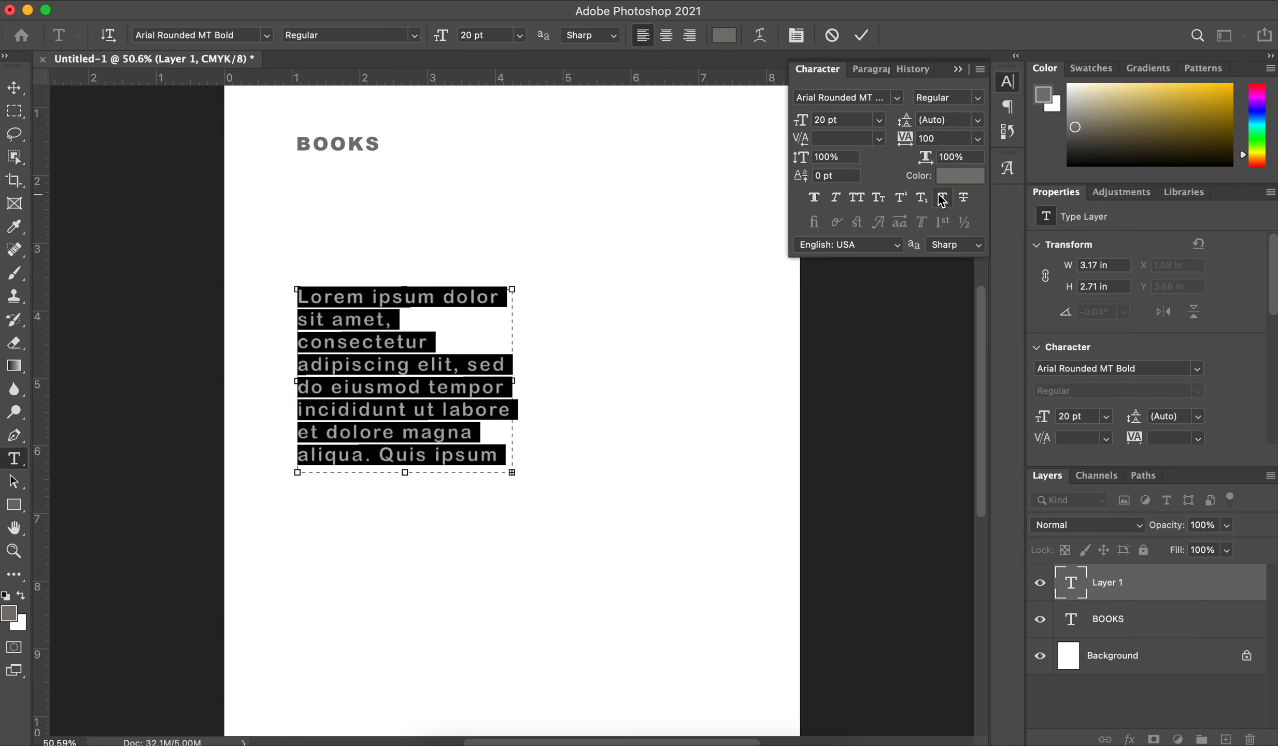
Step: Replace the BOOKS heading text with "Books" in mixed case
click(398, 341)
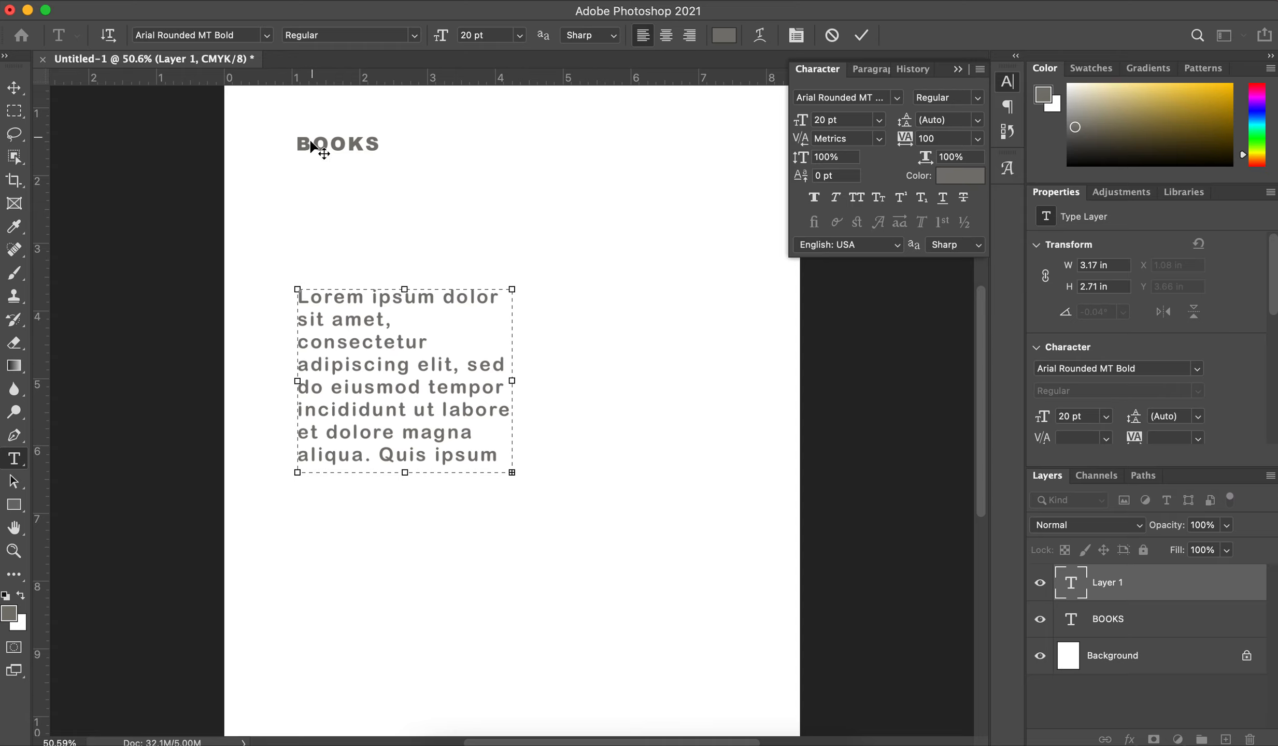
click(14, 88)
click(349, 254)
double_click(341, 143)
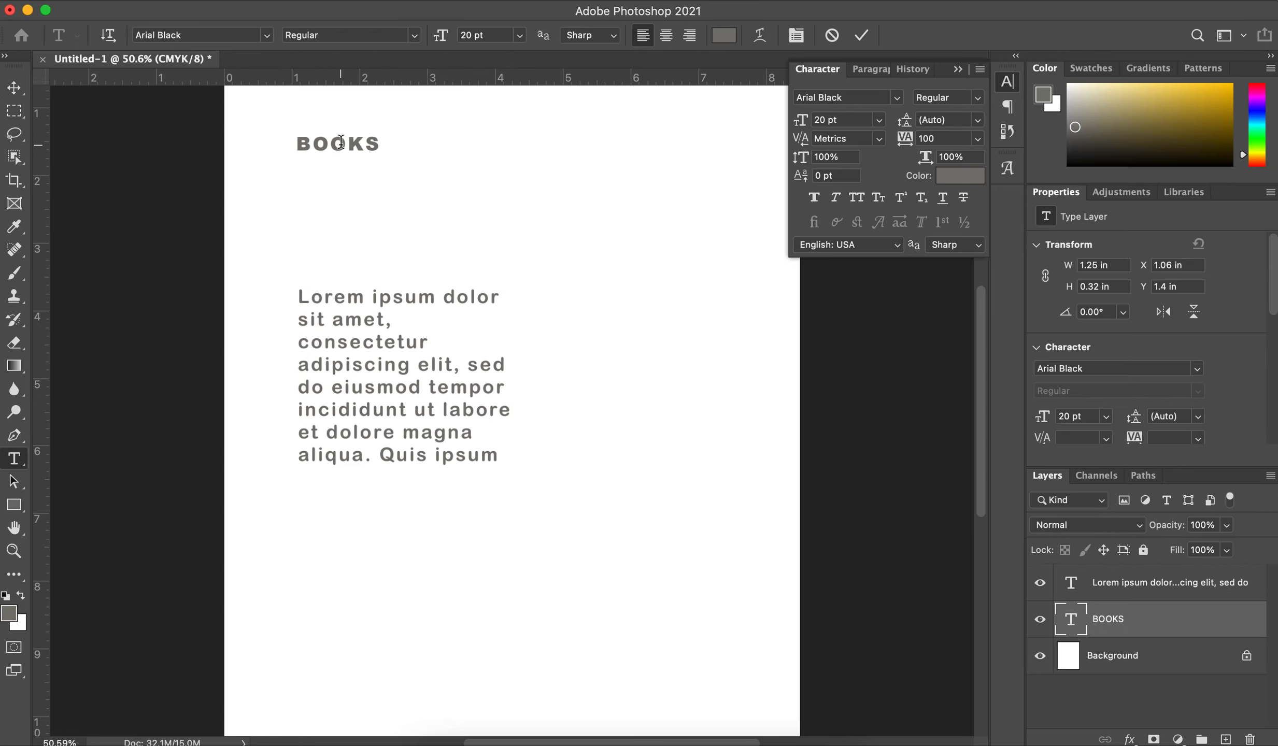
text(Books)
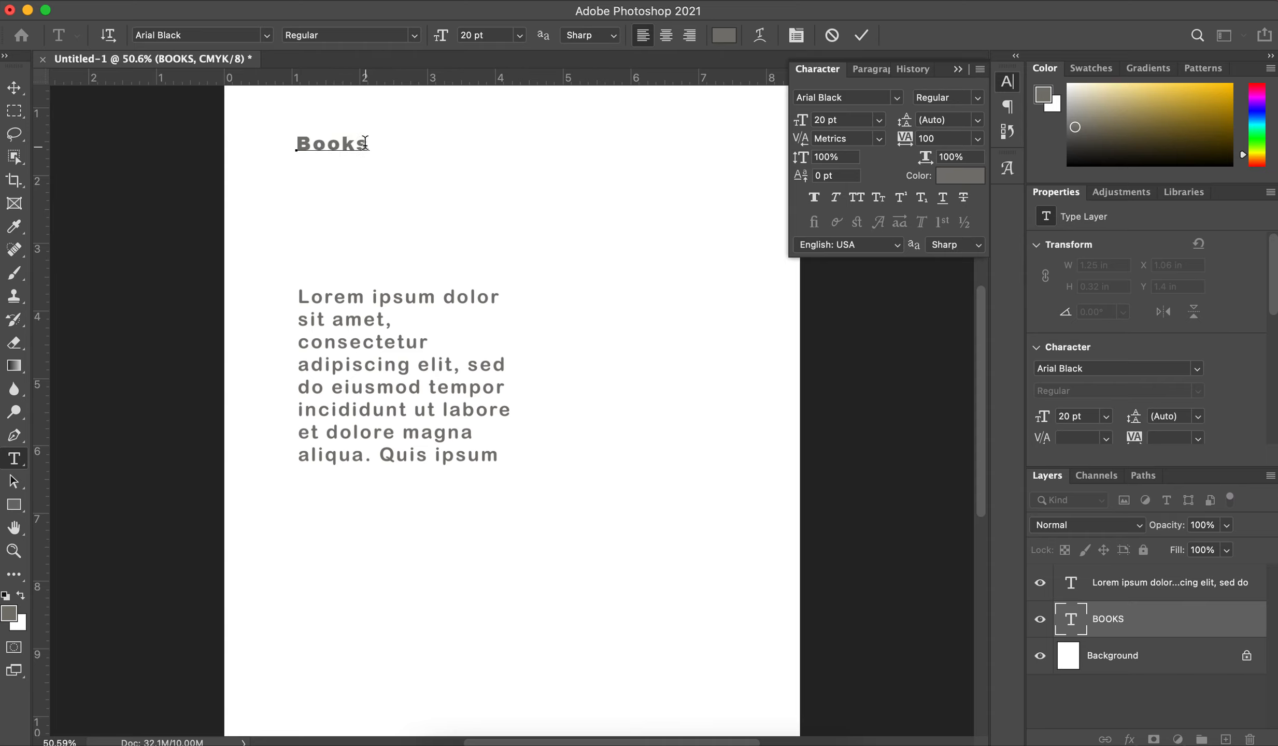
Step: Set the tracking of the entire Books heading to 0
double_click(332, 139)
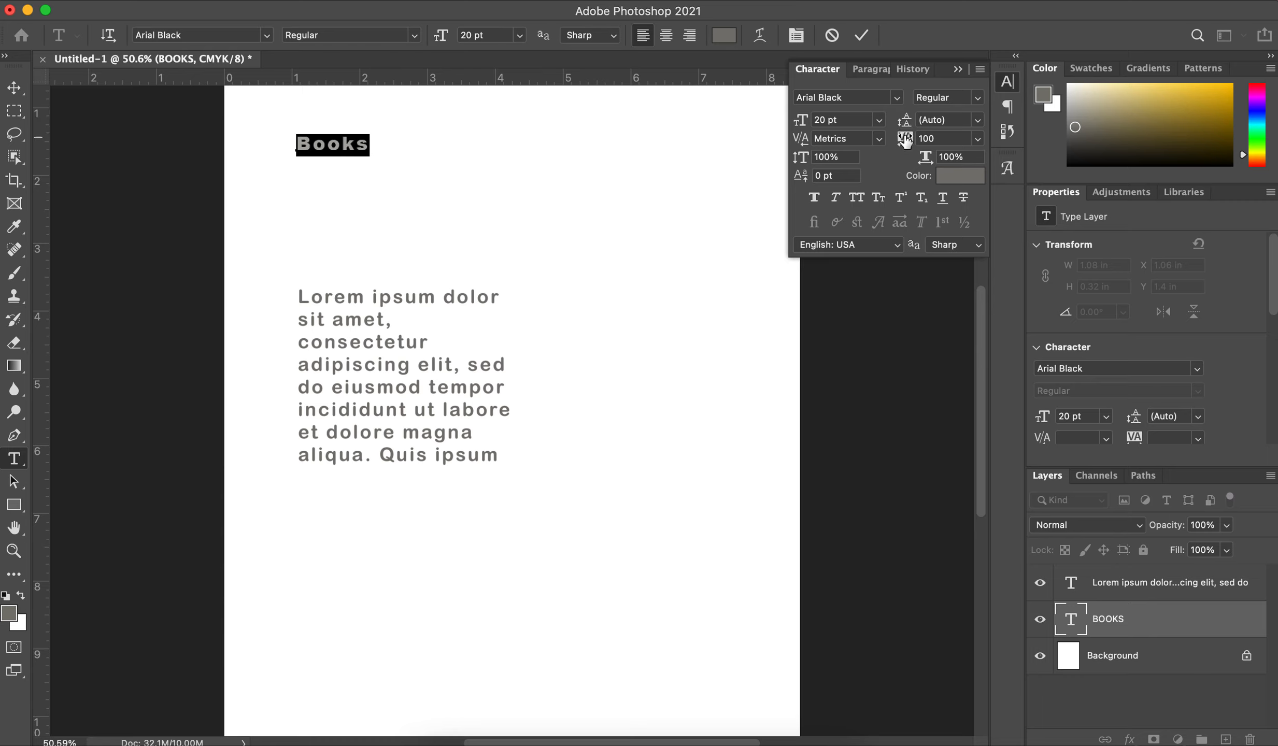
click(977, 140)
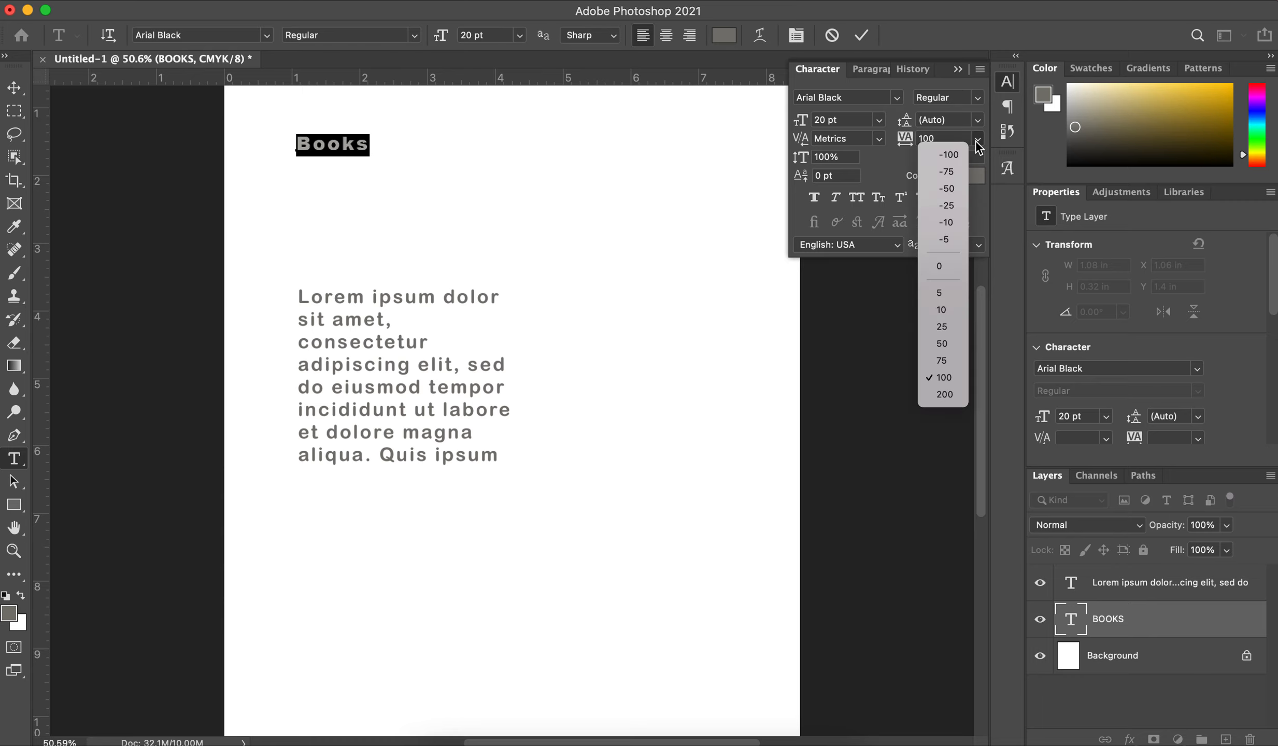
click(943, 266)
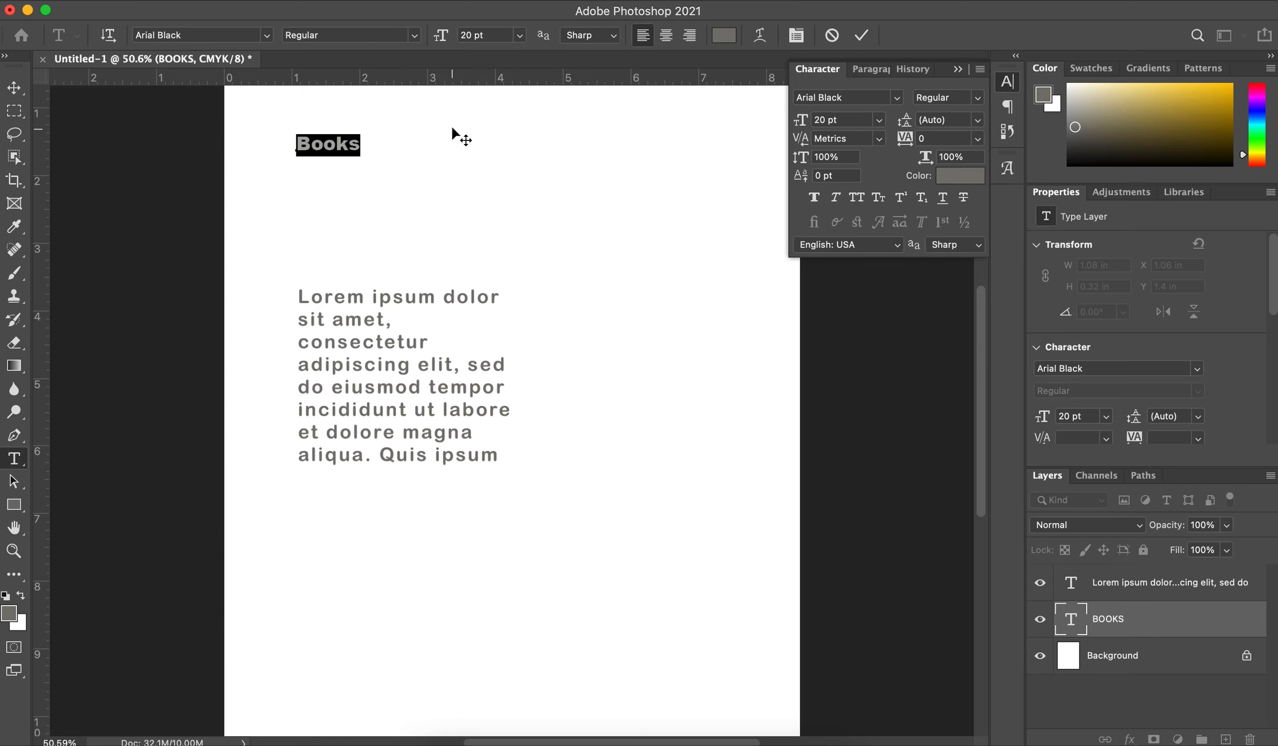
click(326, 144)
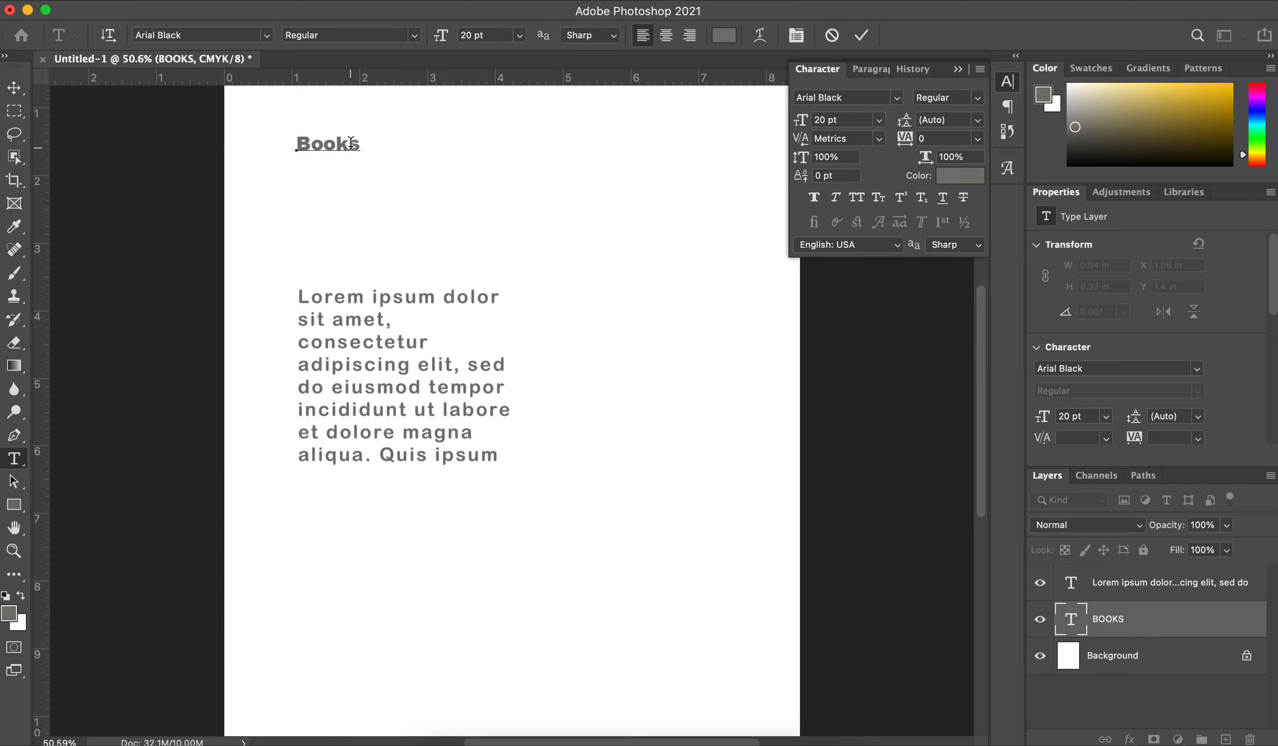
Step: Examine the gaps between individual letters of the Books heading up close and finish editing the heading
scroll(452, 178, up, 5)
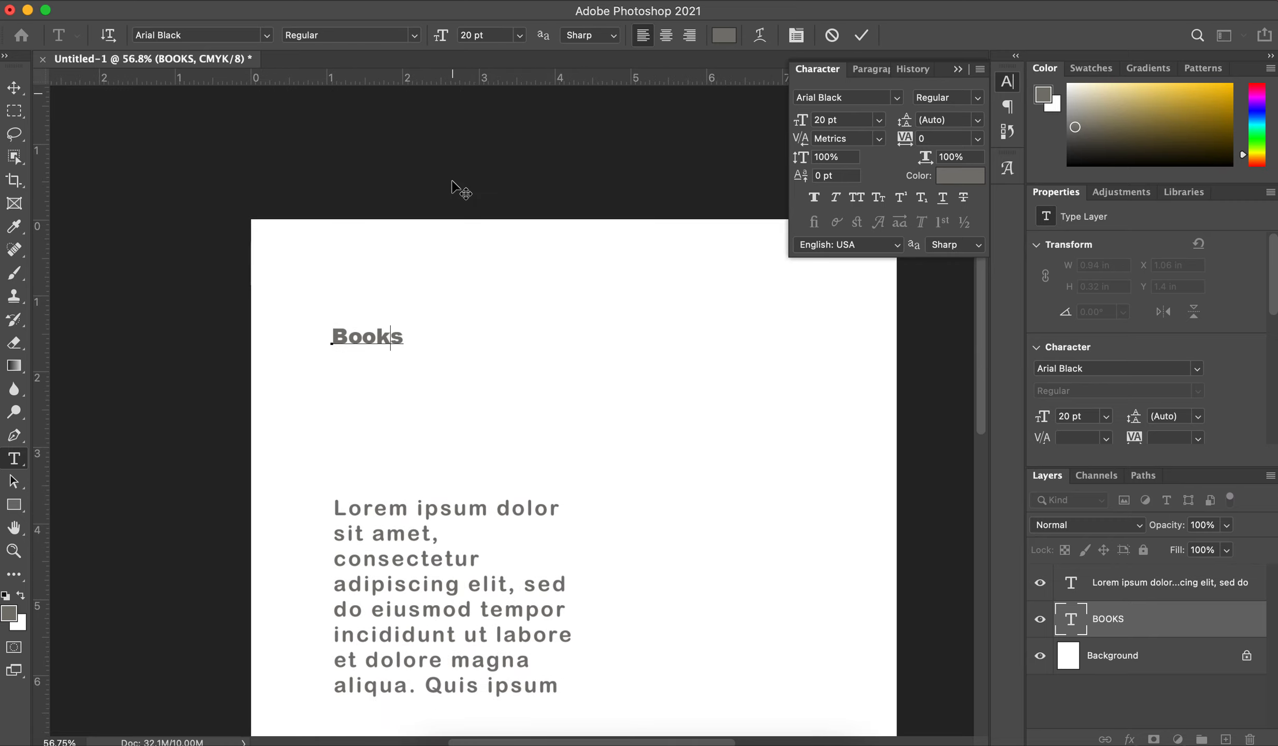
scroll(452, 179, up, 4)
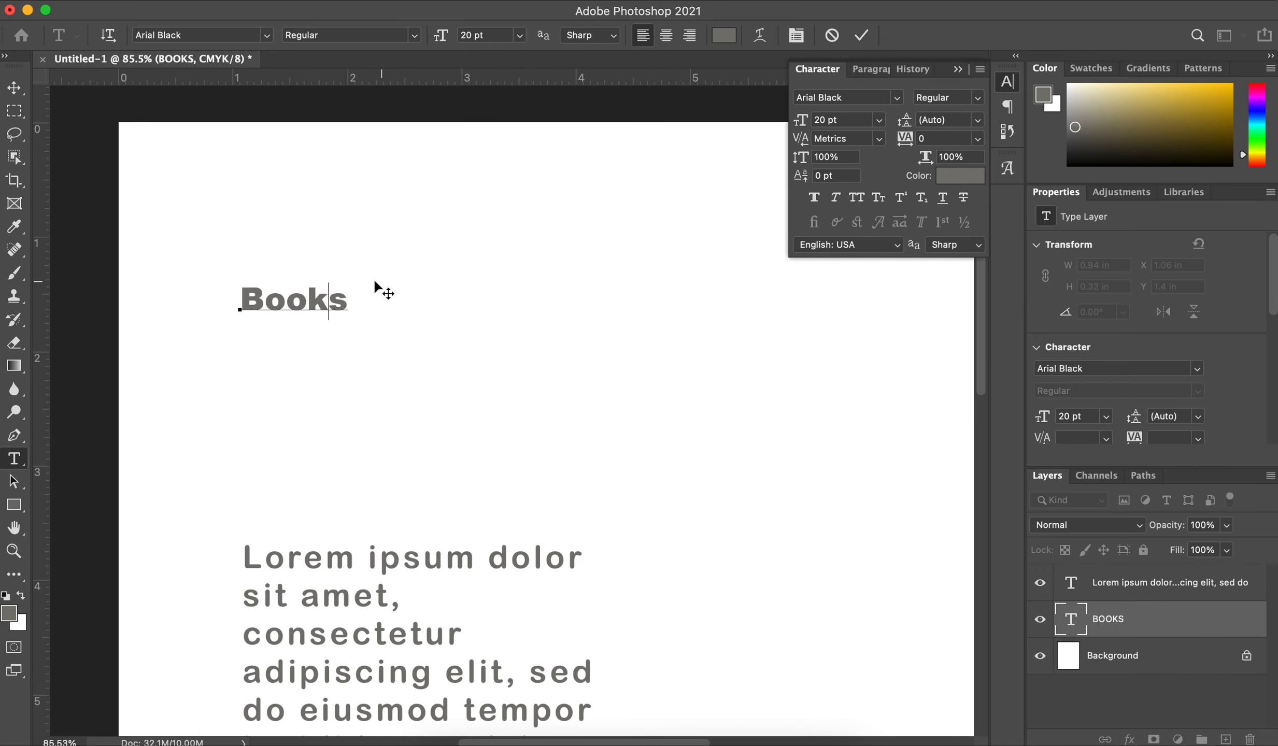
click(268, 294)
click(284, 296)
click(307, 305)
scroll(421, 379, down, 5)
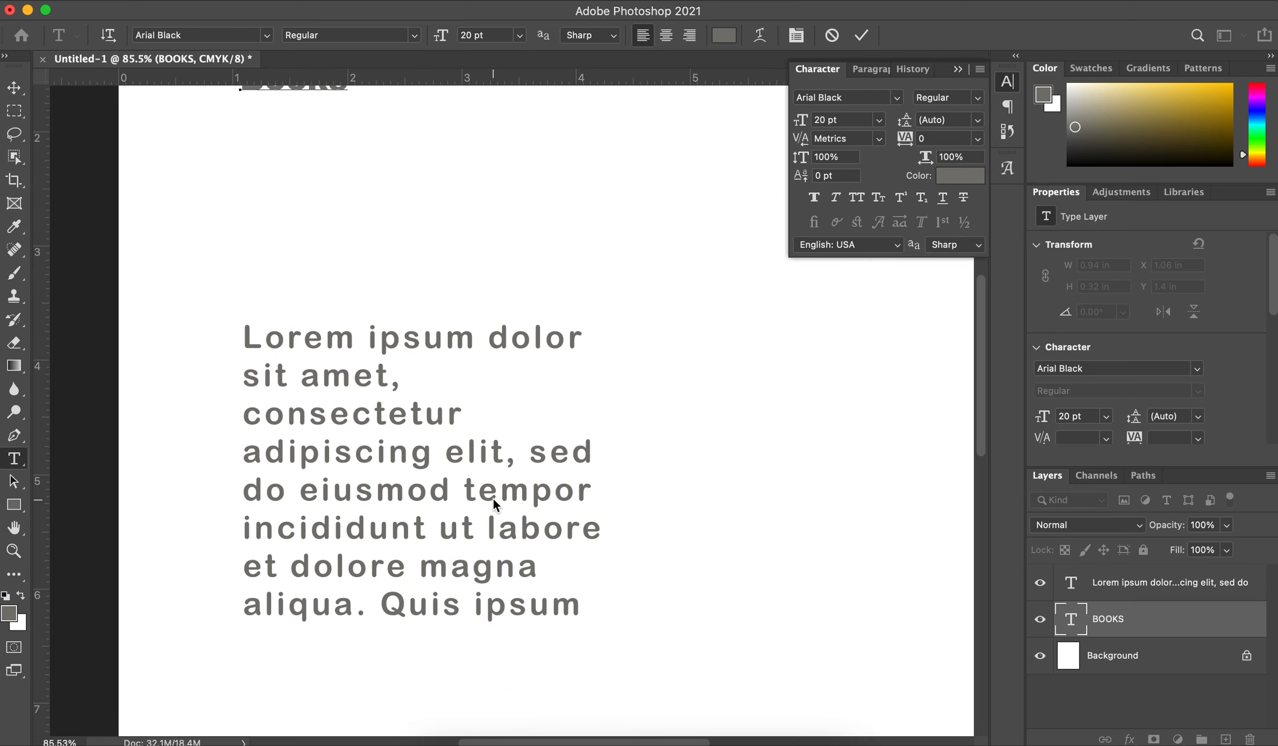
scroll(492, 507, down, 1)
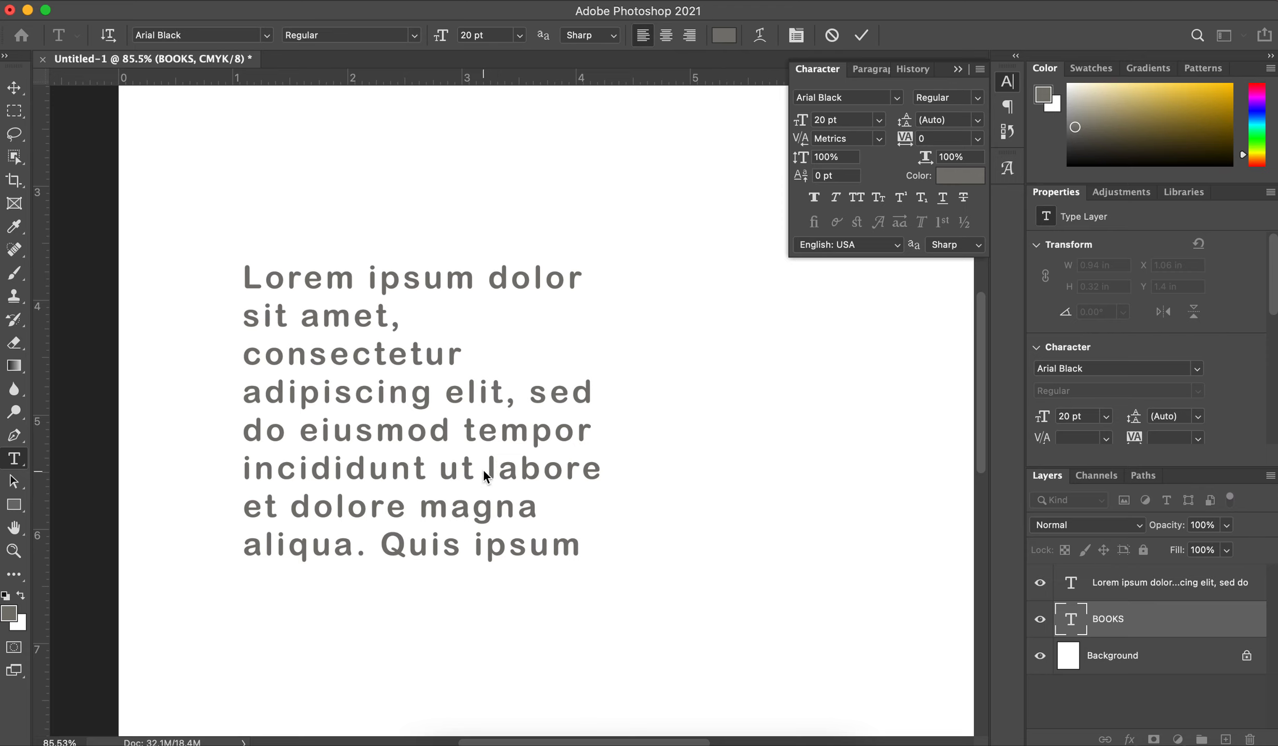
key(Escape)
key(v)
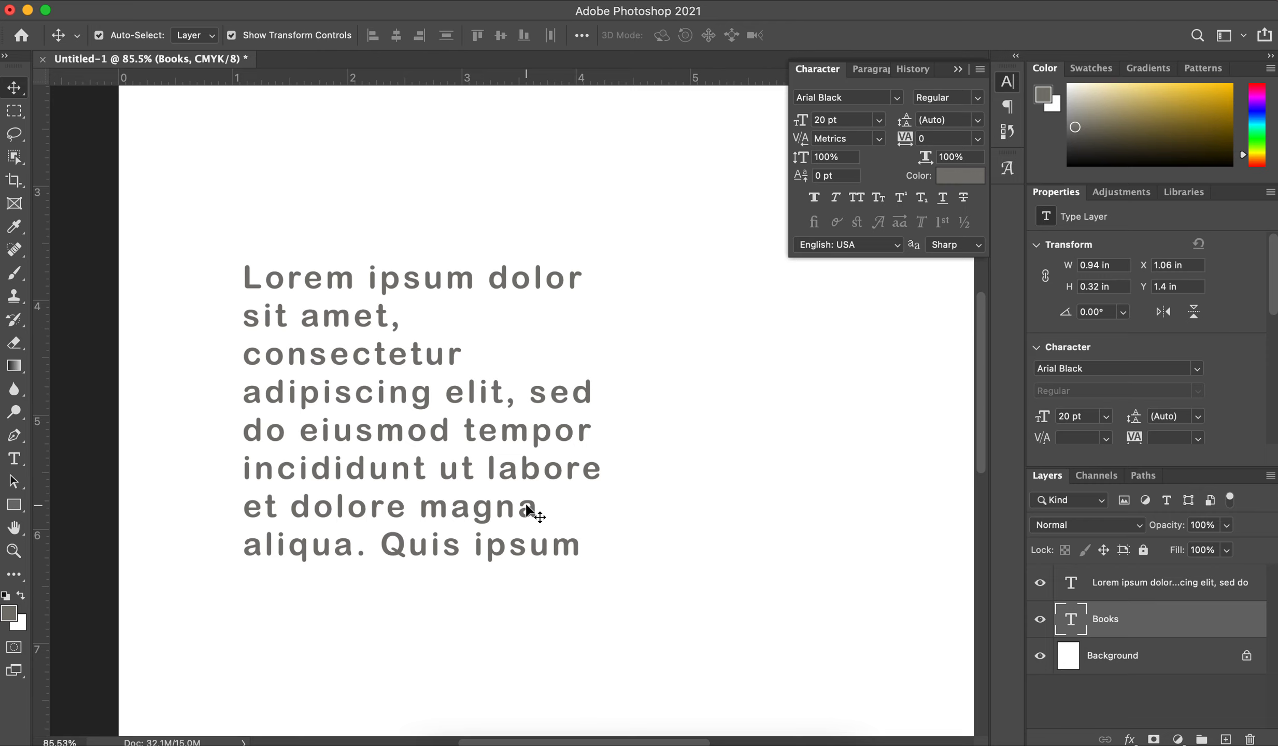
Step: Try -100 kerning between the n and c of "incididunt" in the paragraph and set it to 50 instead
click(550, 558)
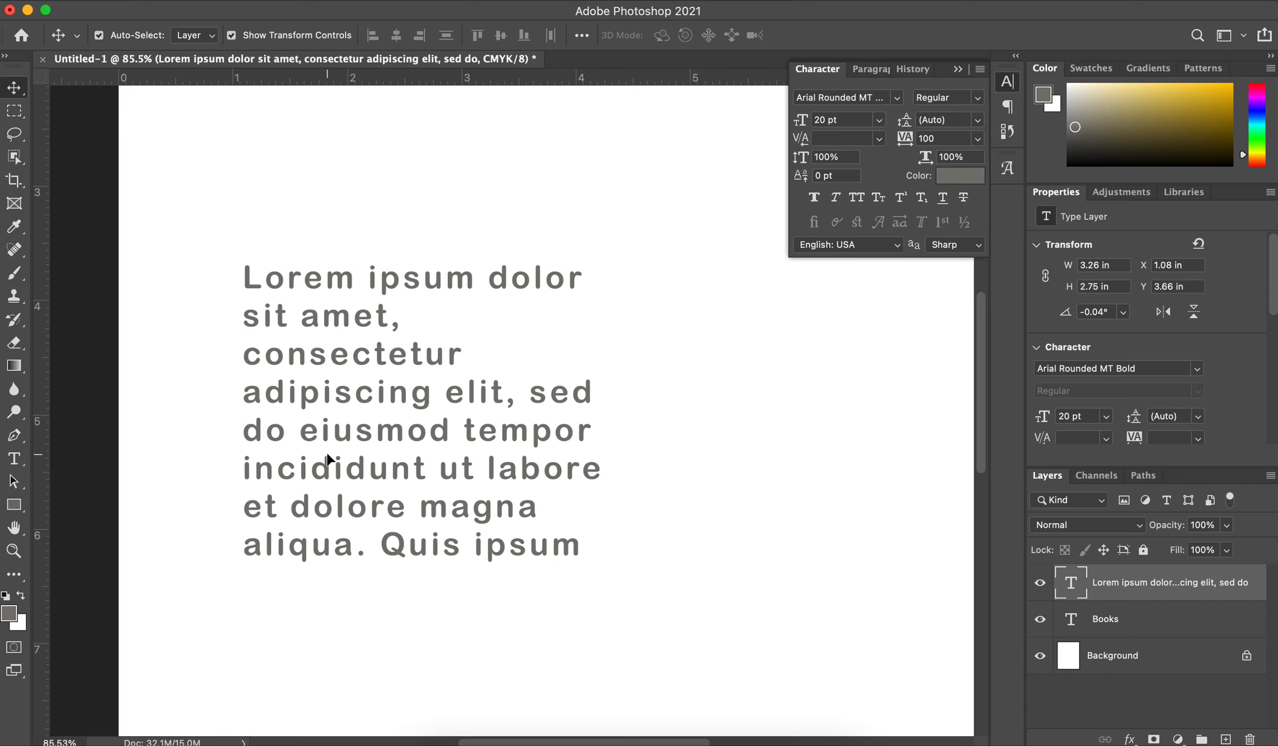
double_click(284, 470)
click(284, 469)
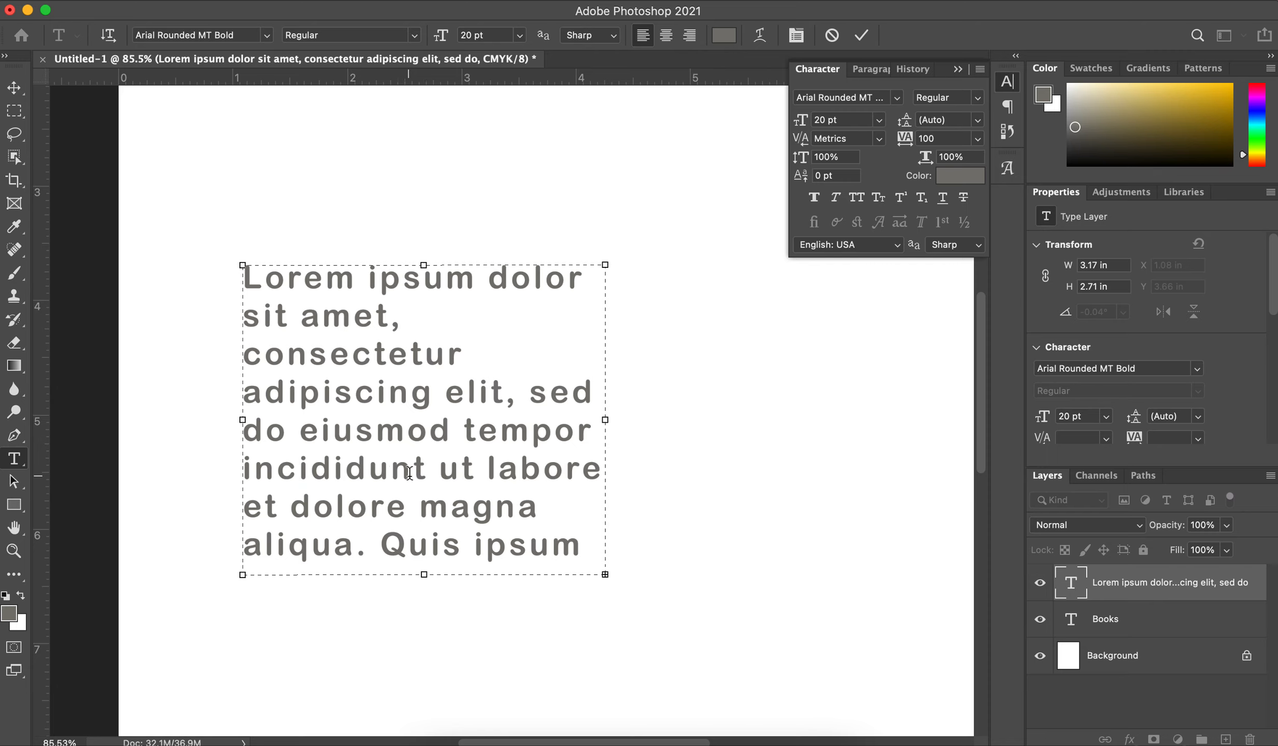
drag(425, 472, 219, 471)
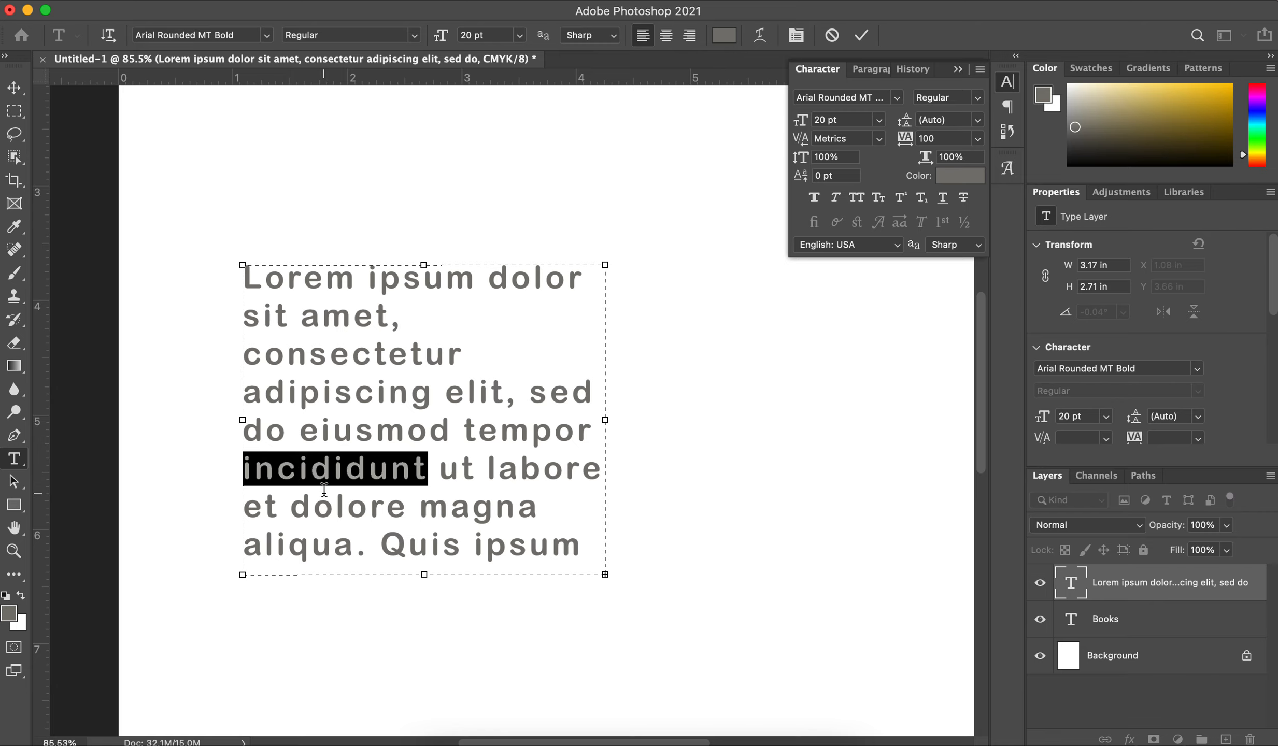
click(371, 507)
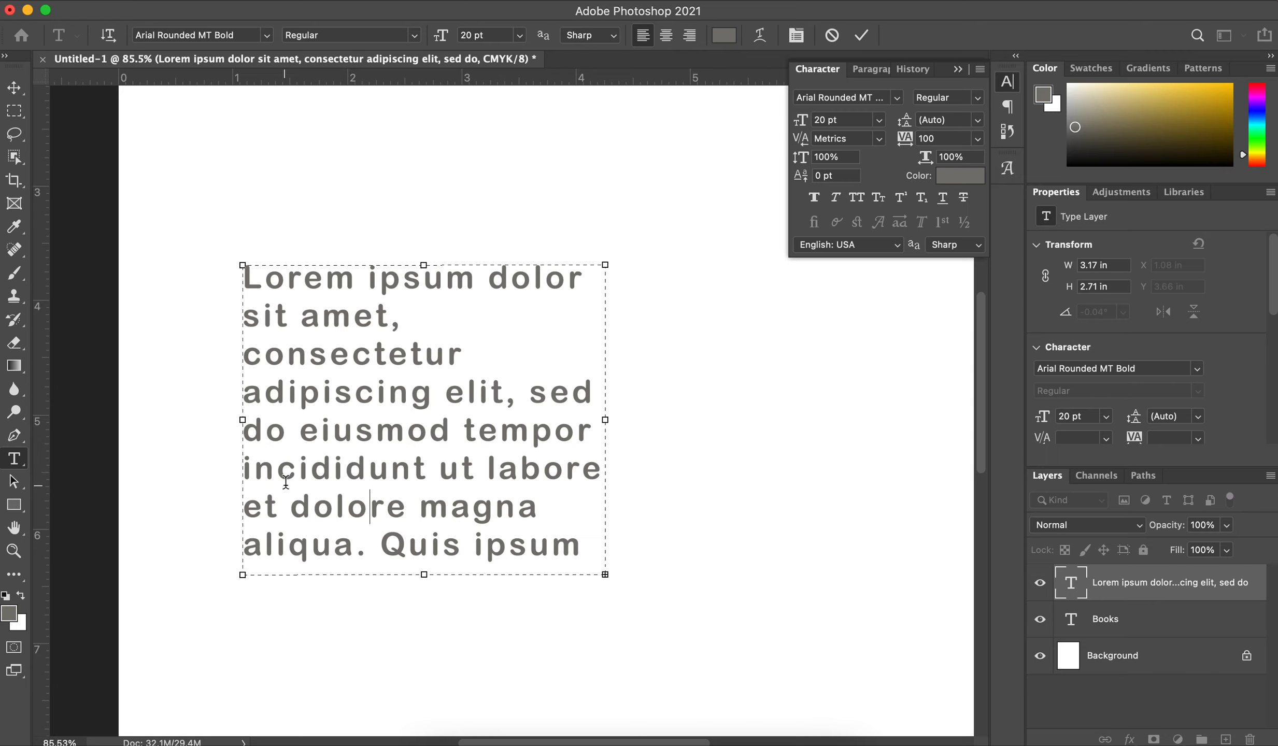
click(275, 469)
click(338, 483)
click(880, 139)
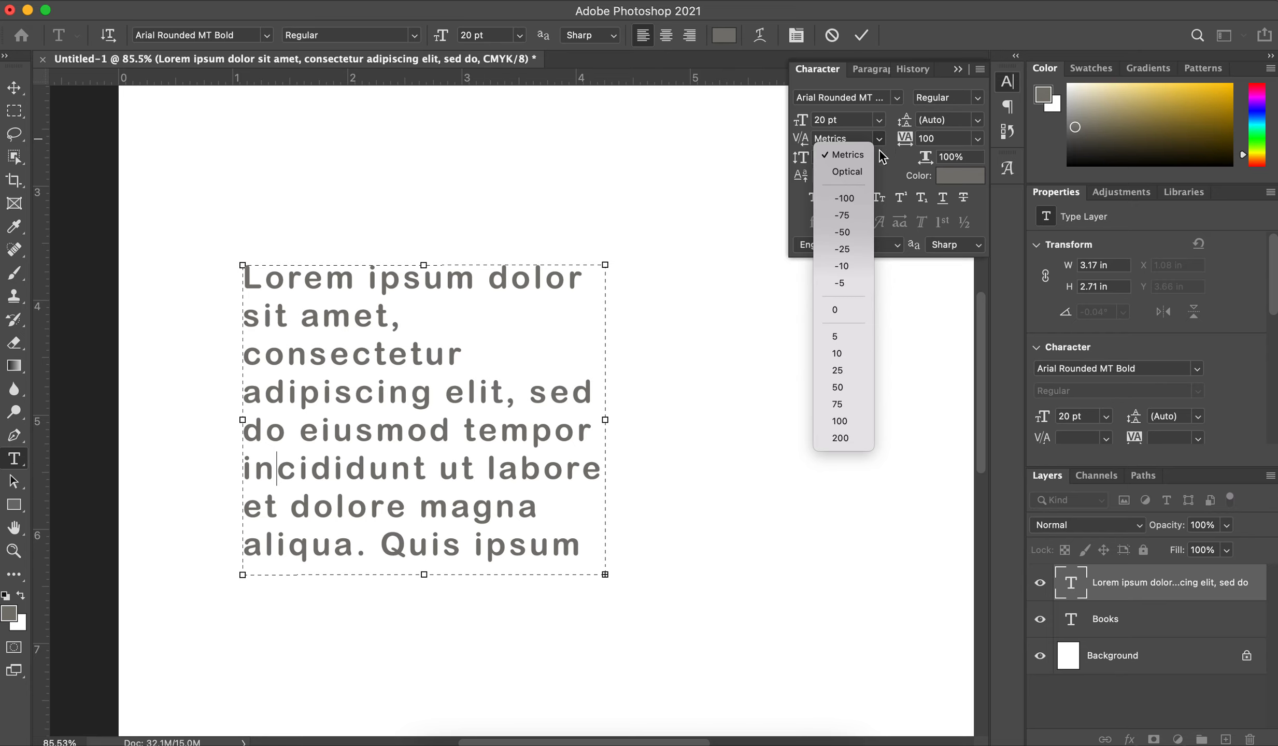
click(845, 198)
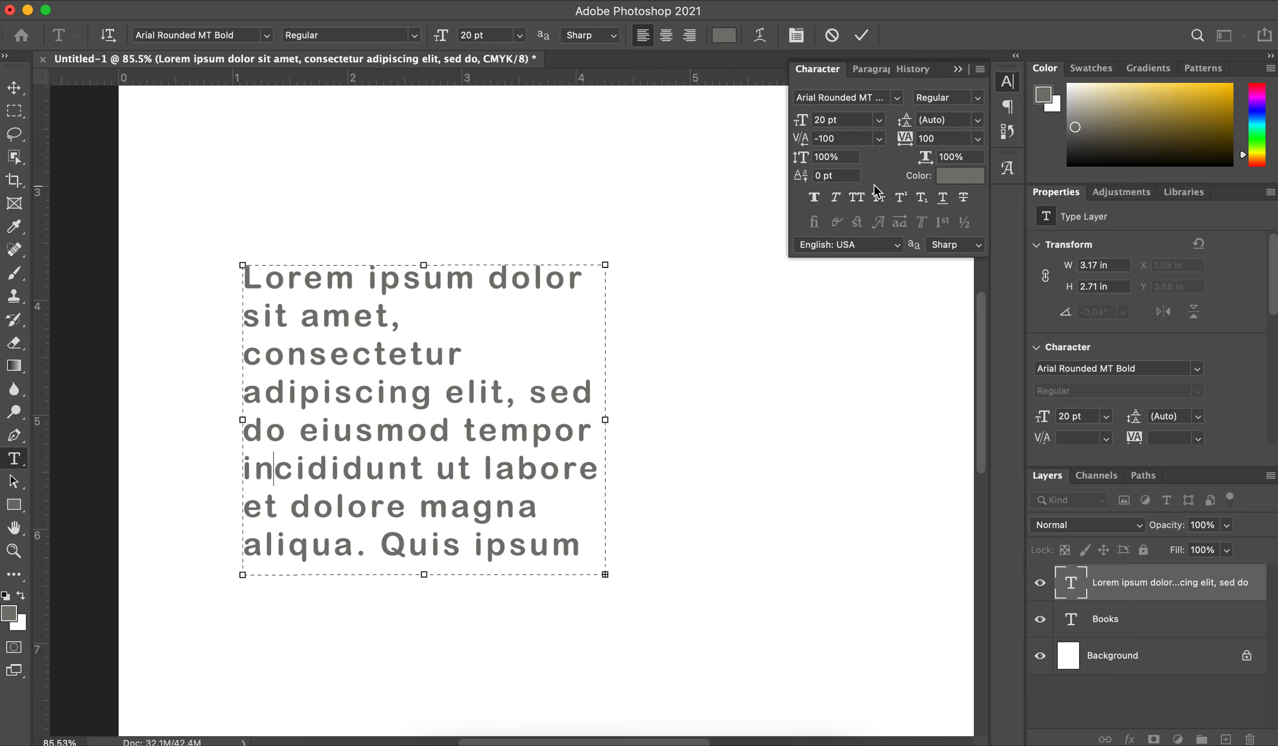
click(880, 138)
click(831, 388)
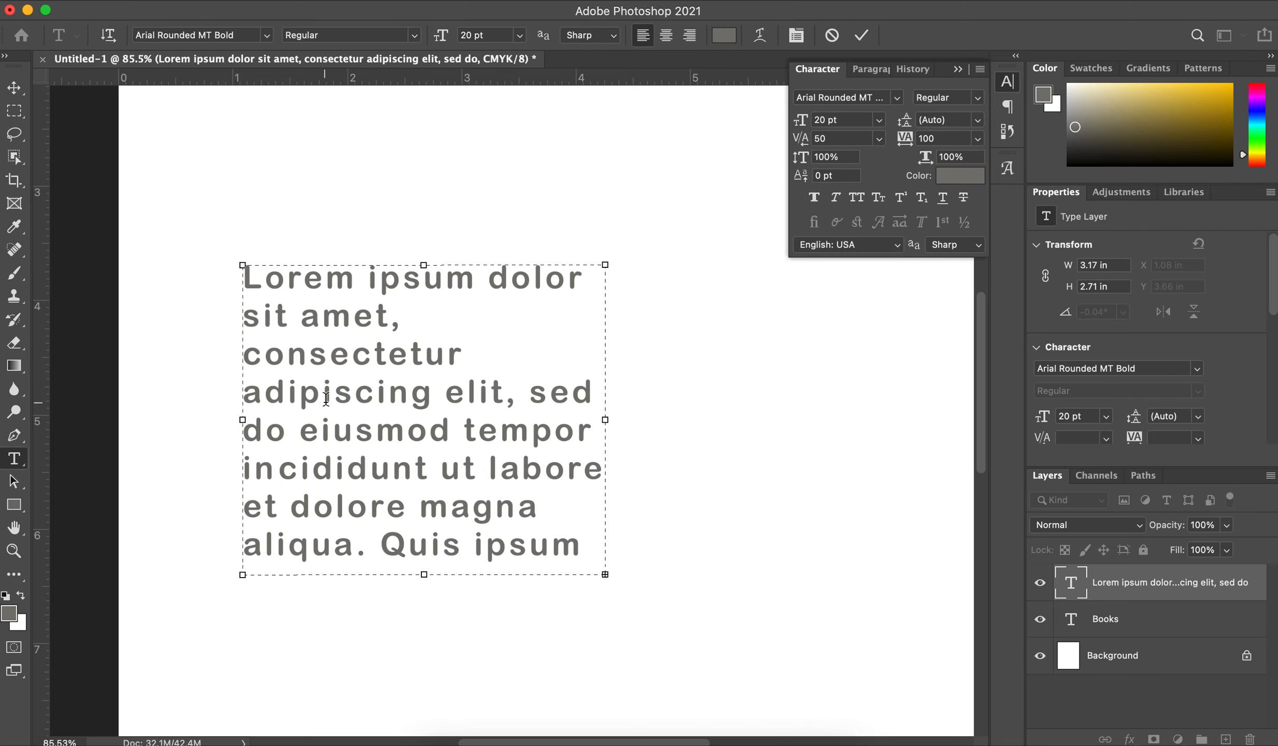
Step: Try a 200% vertical scale on the entire placeholder paragraph and undo it
scroll(450, 337, up, 1)
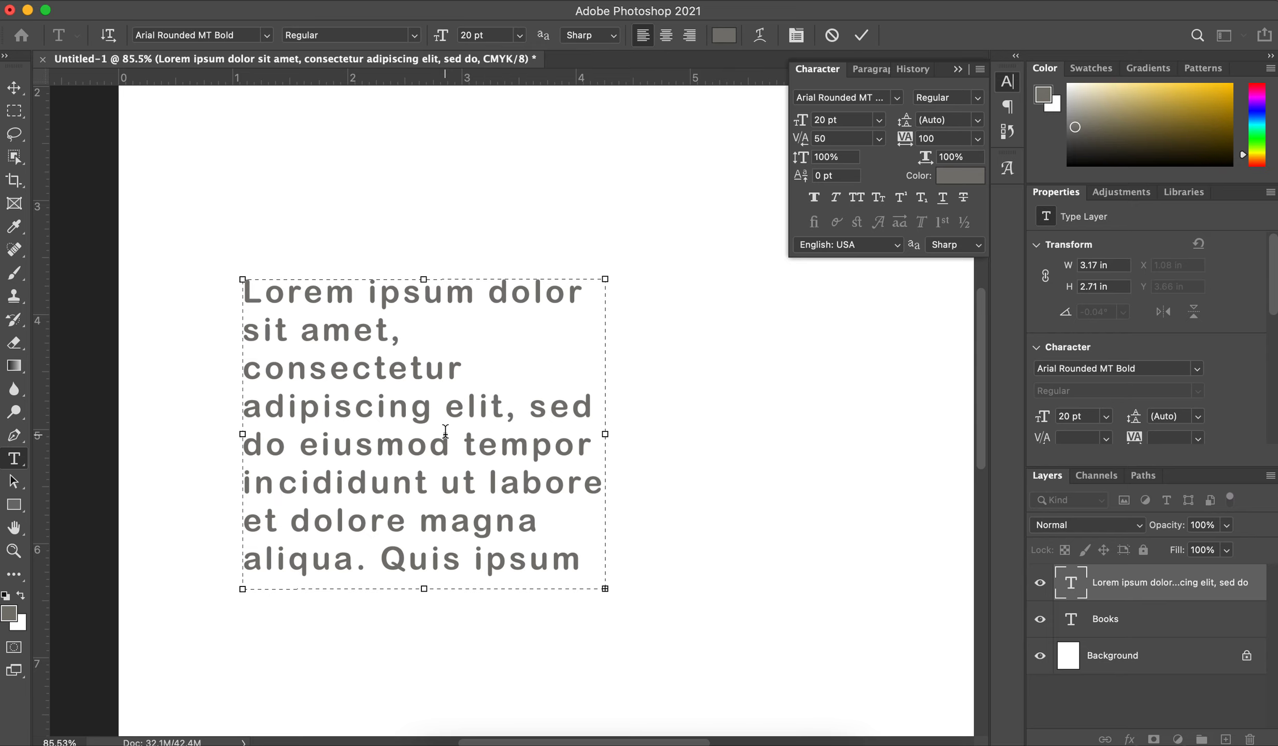
click(545, 302)
click(830, 159)
triple_click(476, 437)
click(475, 436)
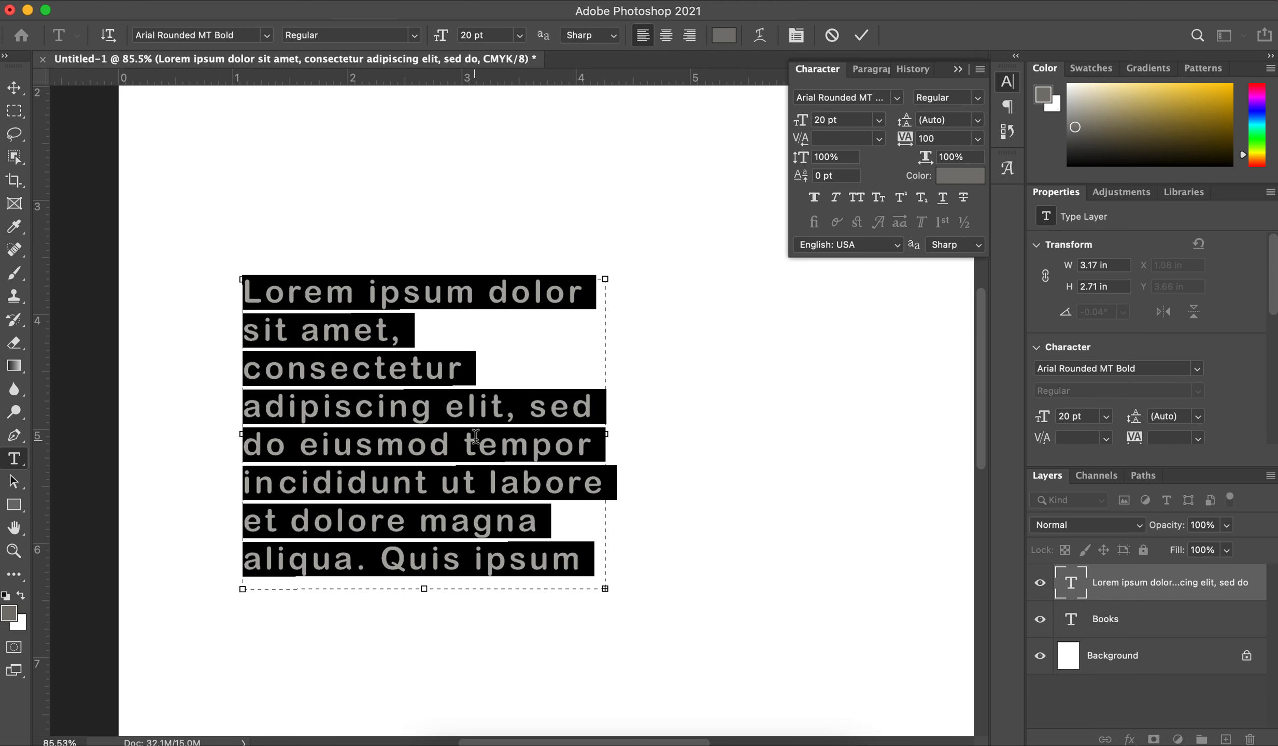
click(834, 157)
text(200)
key(Return)
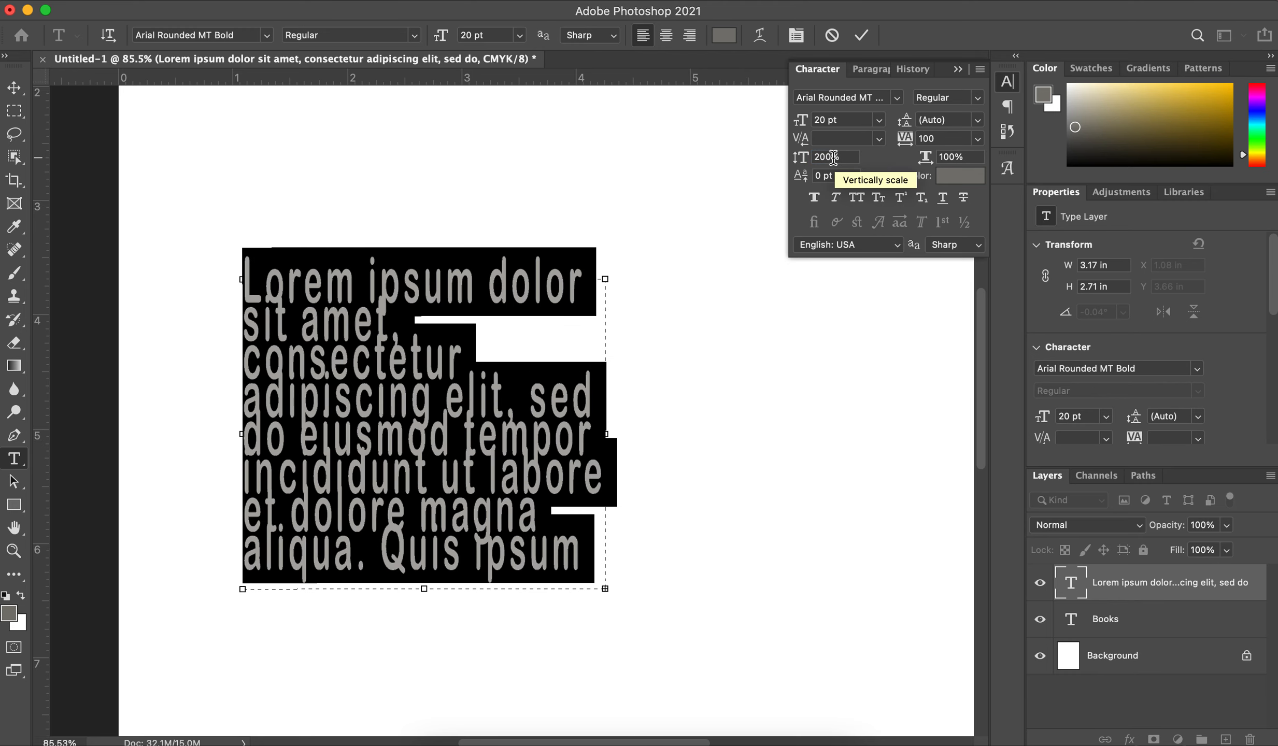
key(super+z)
Step: Try a 200% horizontal scale on the selected paragraph and set it back to 100%
click(967, 156)
text(20)
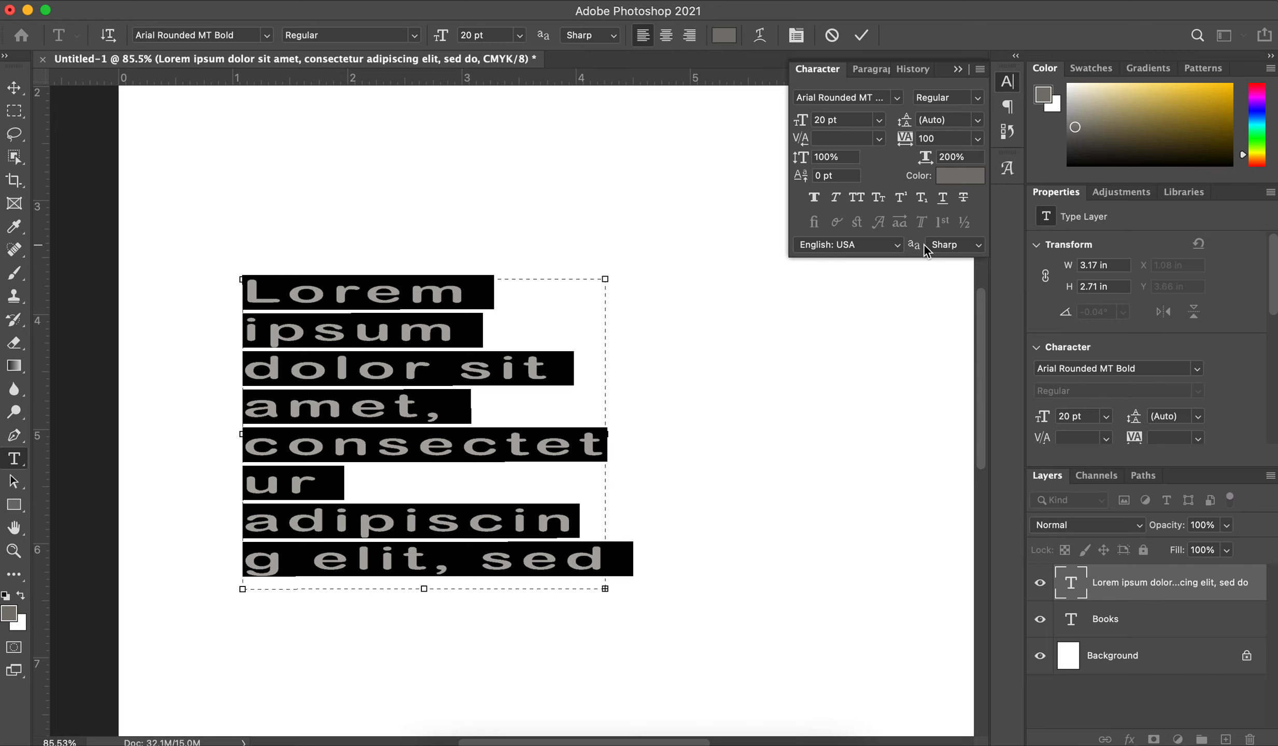
click(948, 156)
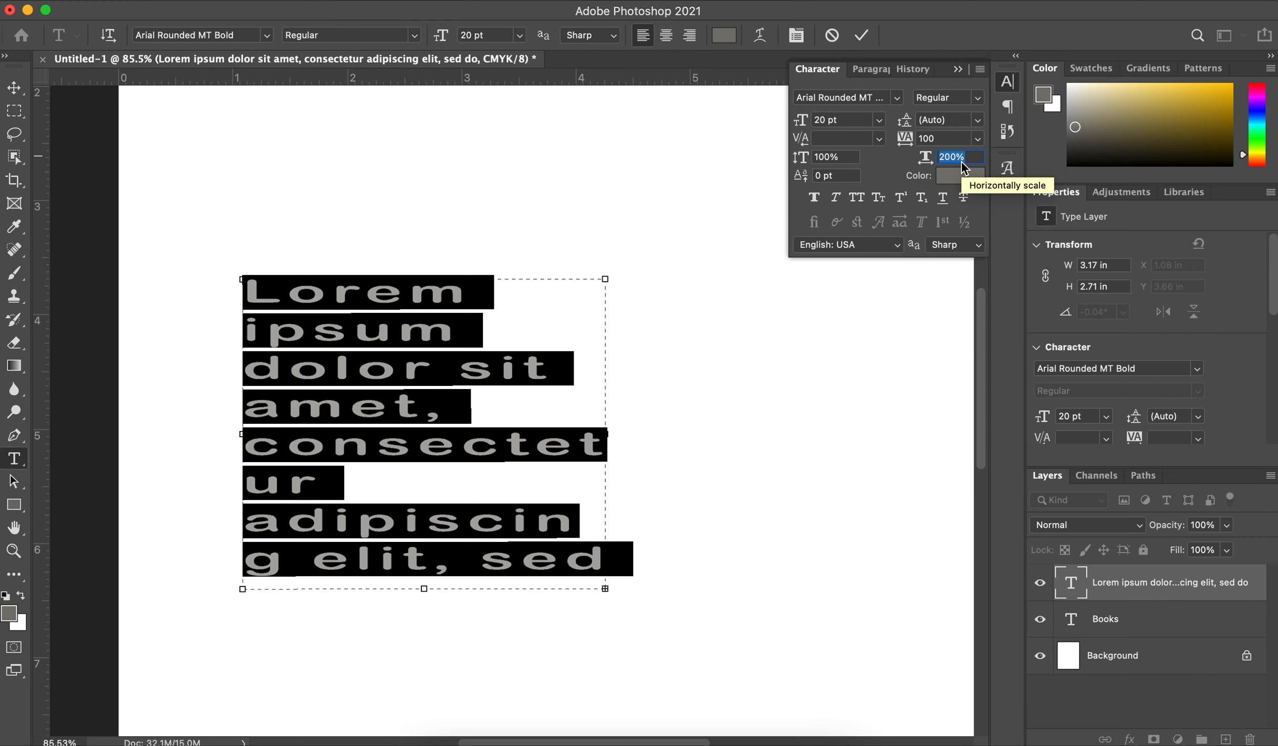
text(100)
key(Return)
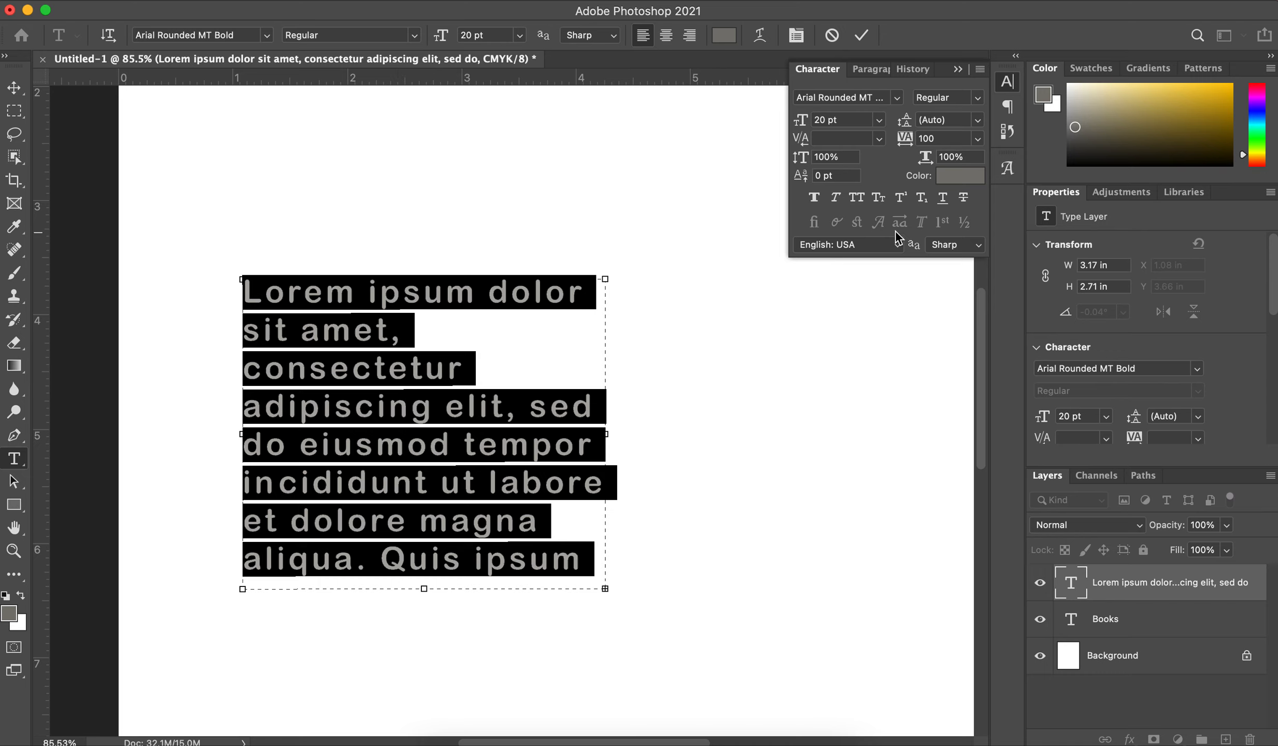
Step: Set a 10 pt baseline shift on the paragraph's first letter L
click(831, 177)
click(390, 352)
click(832, 174)
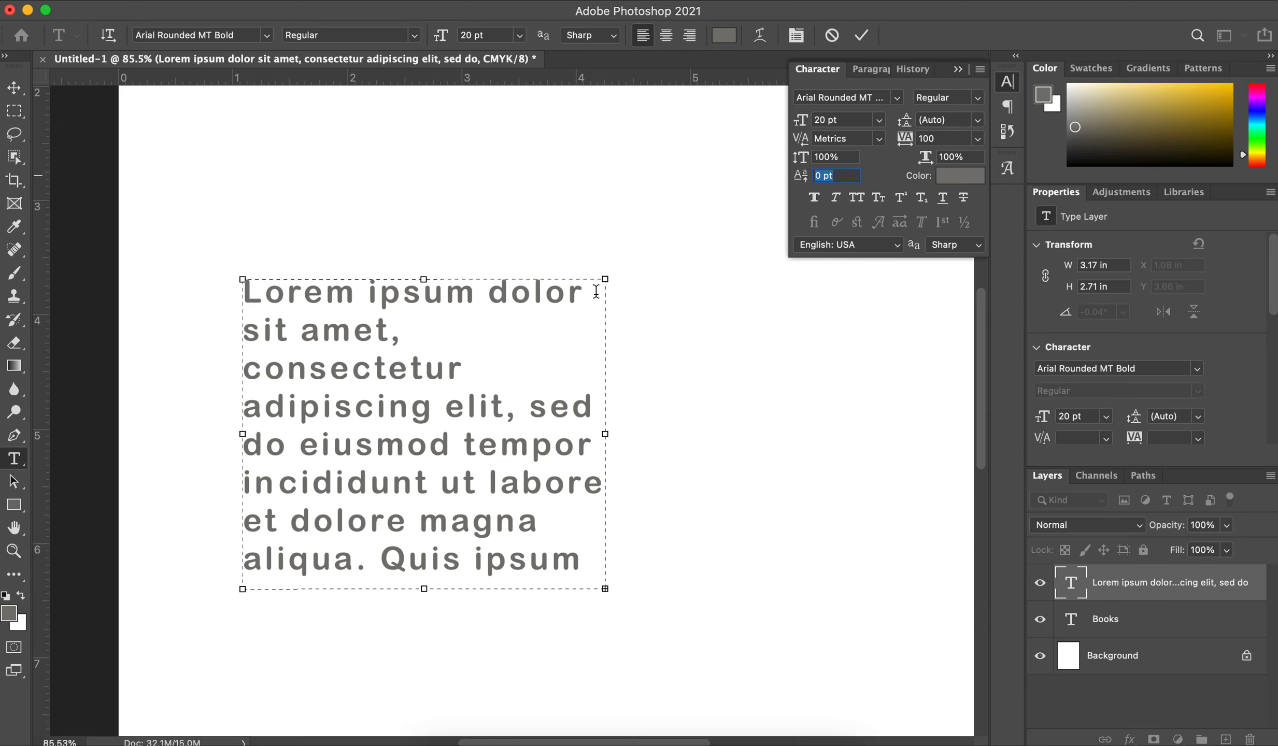
click(268, 293)
drag(265, 293, 215, 289)
double_click(836, 177)
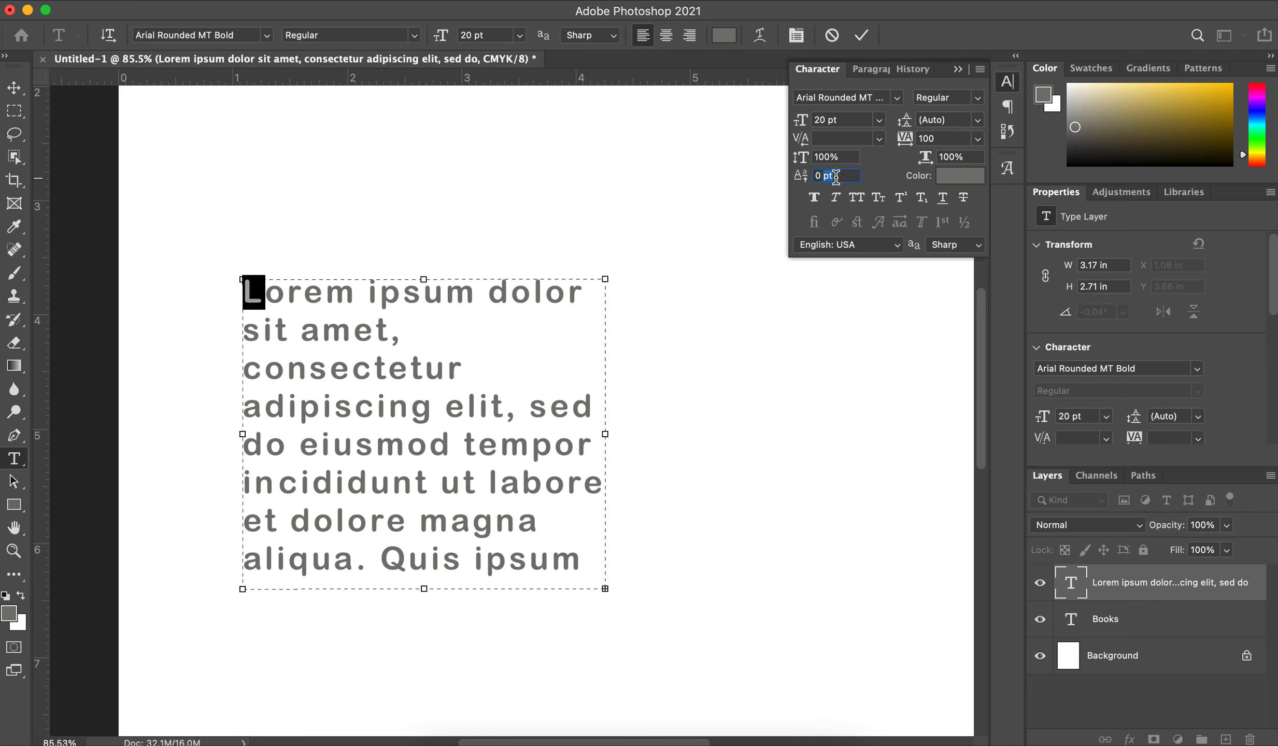
text(10)
key(Return)
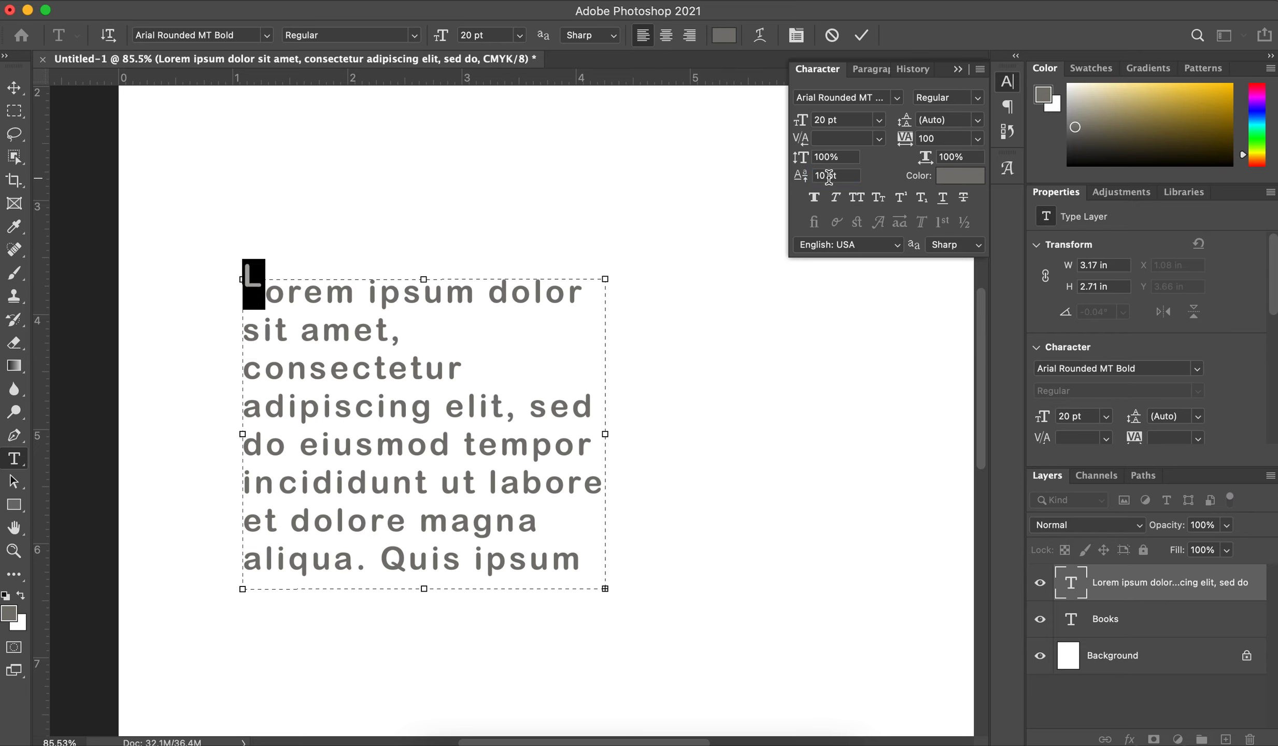
Step: Set a 3 pt baseline shift on the letter r of "Lorem"
click(316, 284)
drag(288, 290, 304, 291)
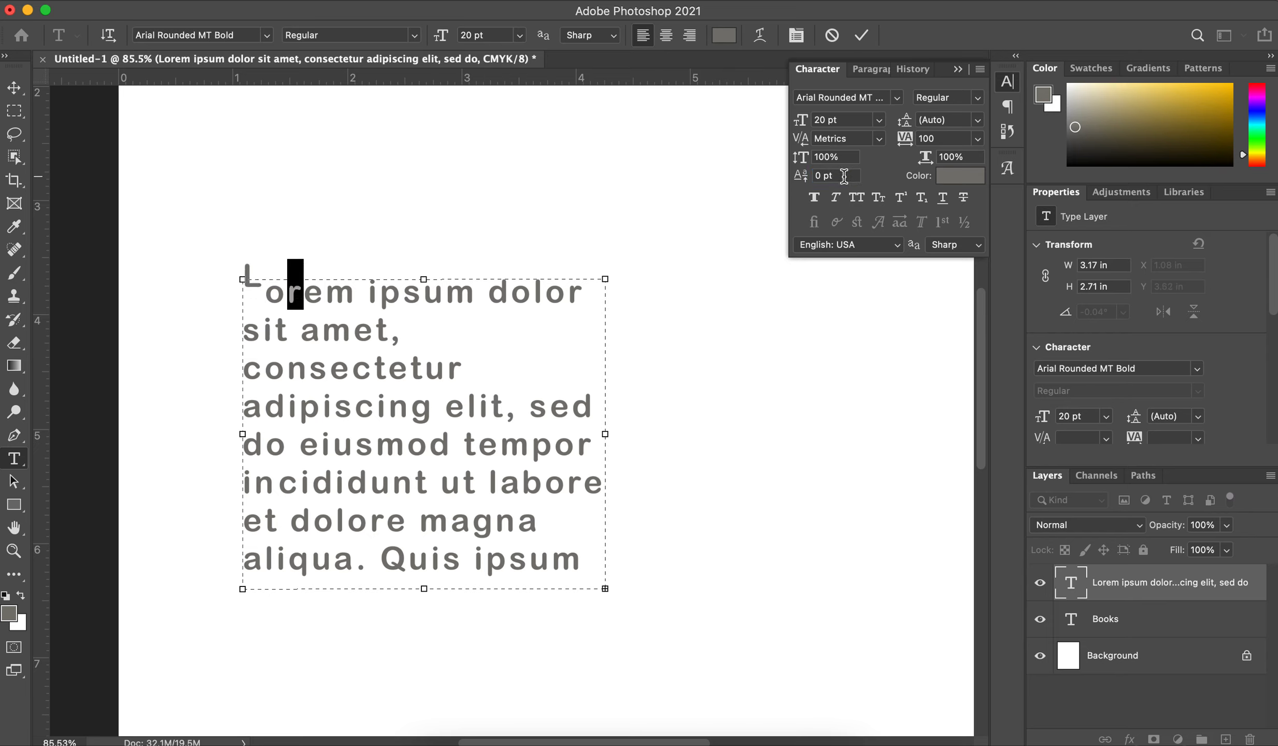
text(3)
key(Return)
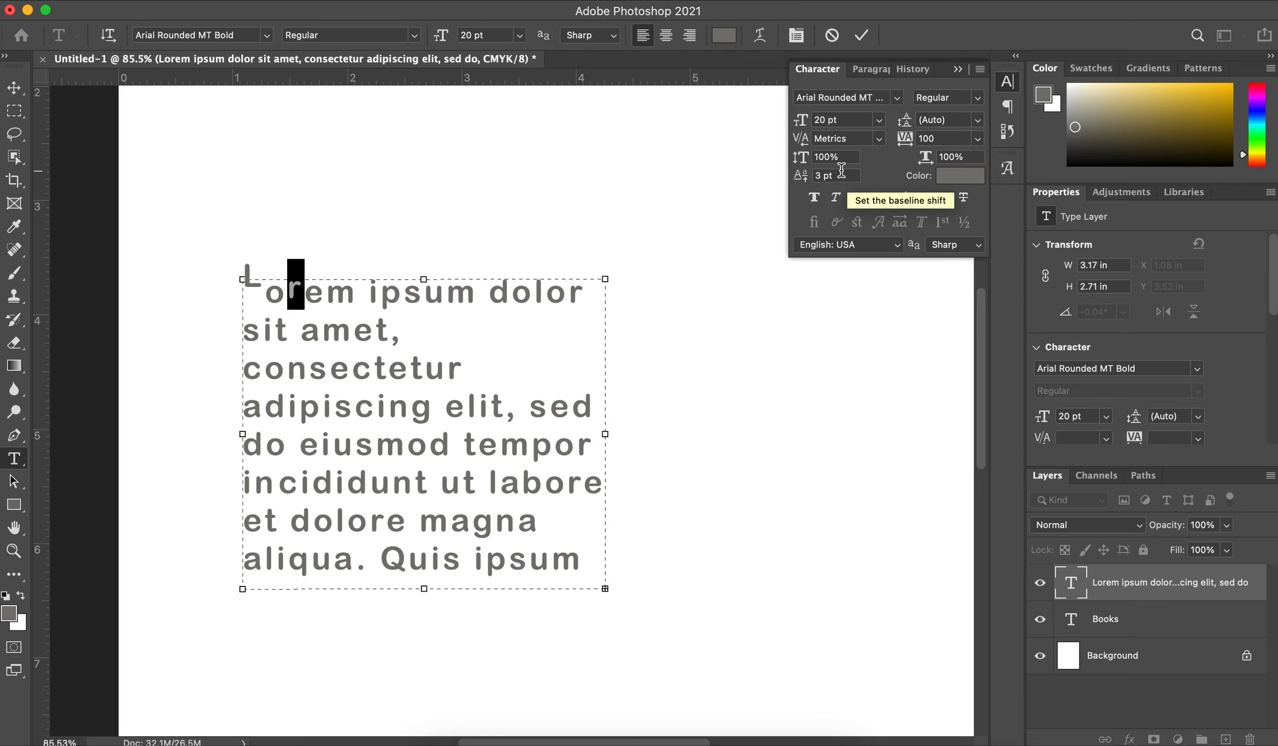
click(841, 176)
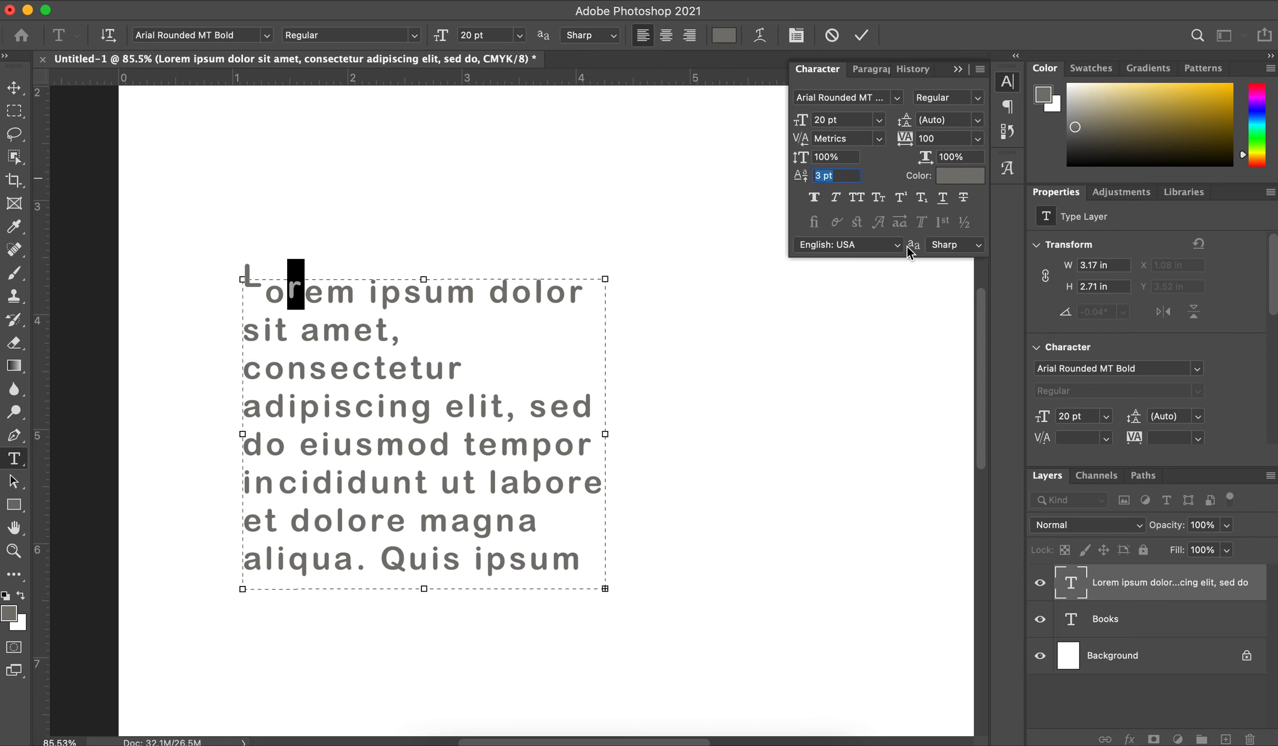
Step: Try centre alignment on the placeholder paragraph and right-align its text instead
click(869, 70)
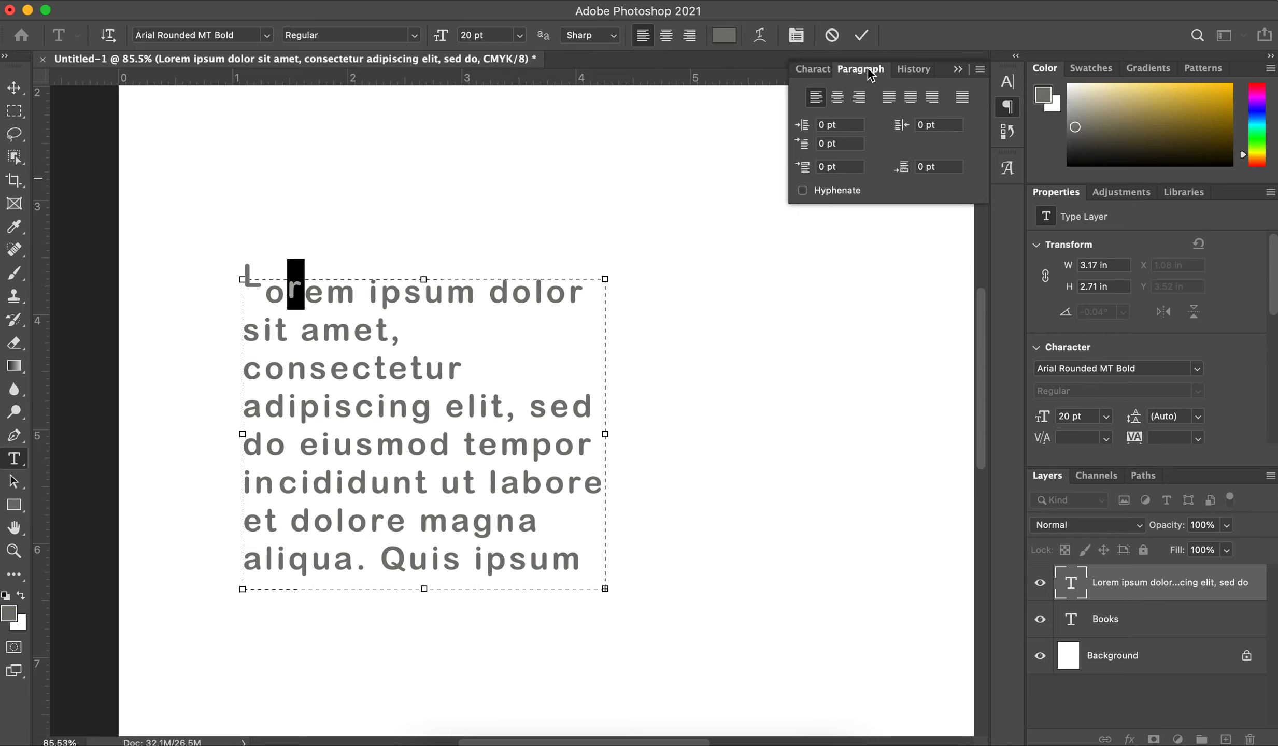
click(323, 433)
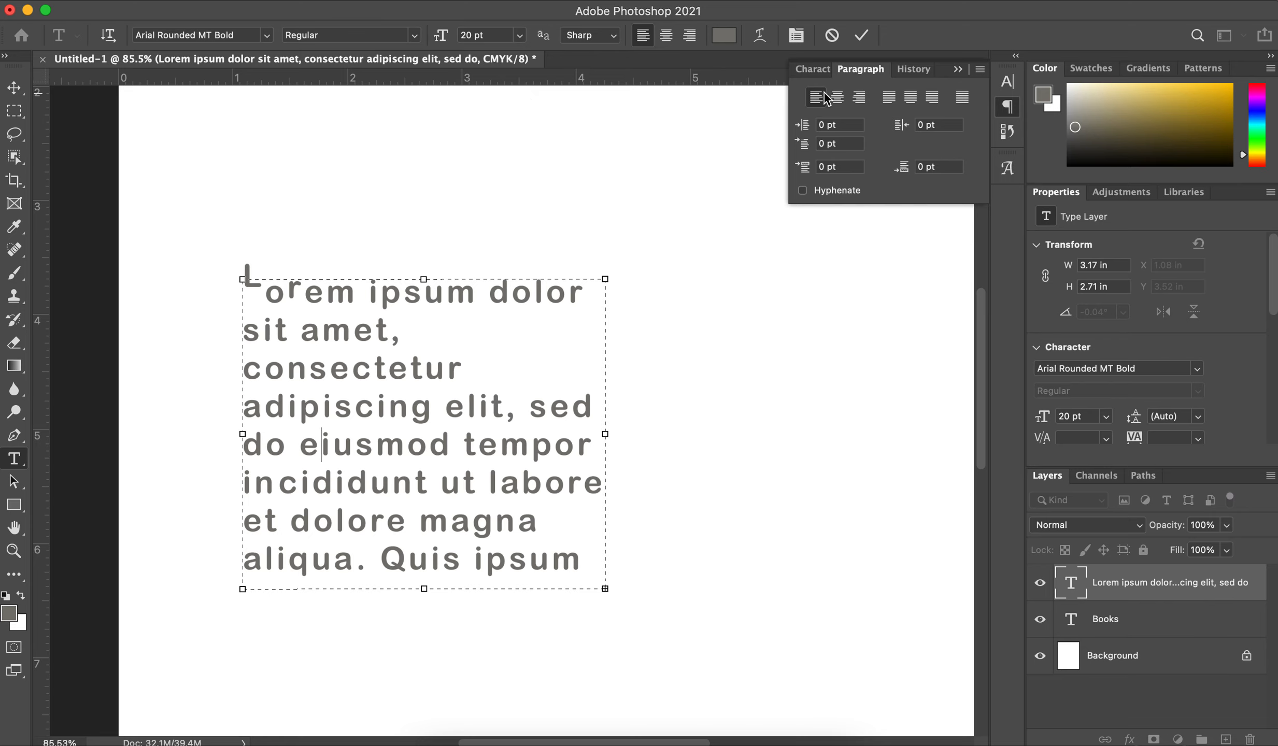
click(845, 96)
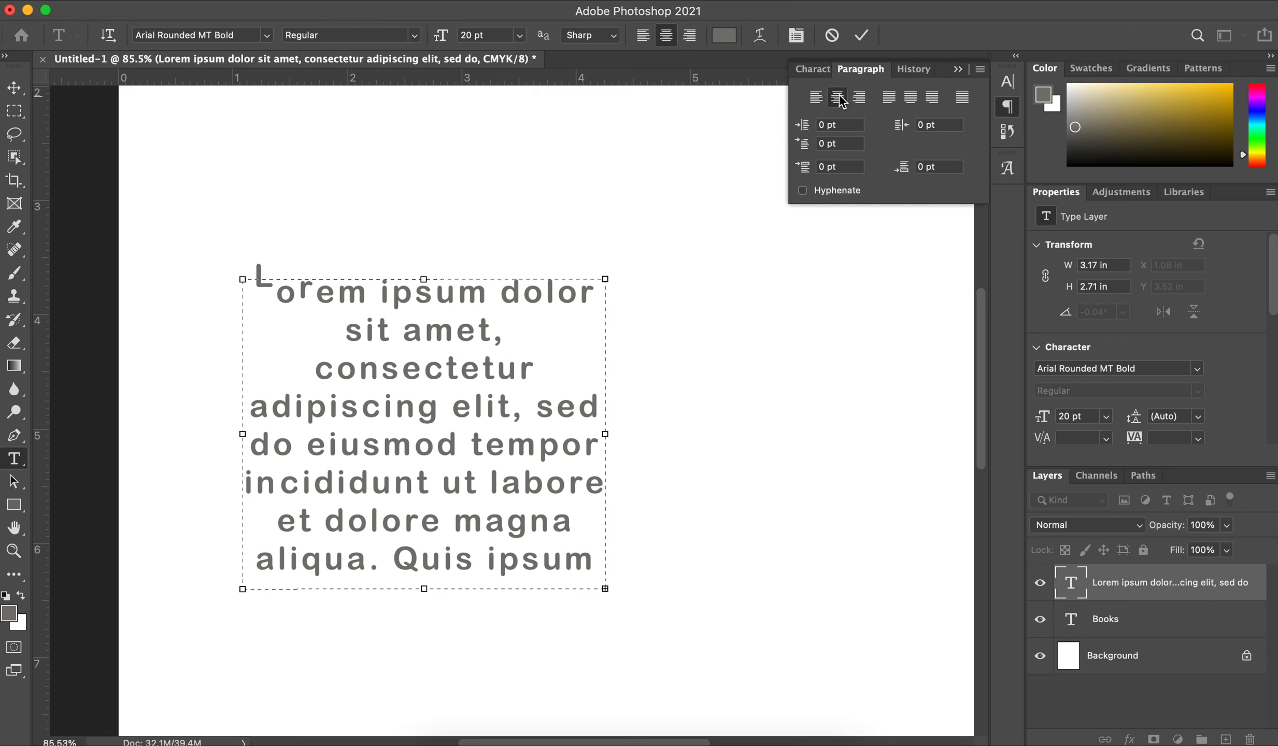
click(860, 97)
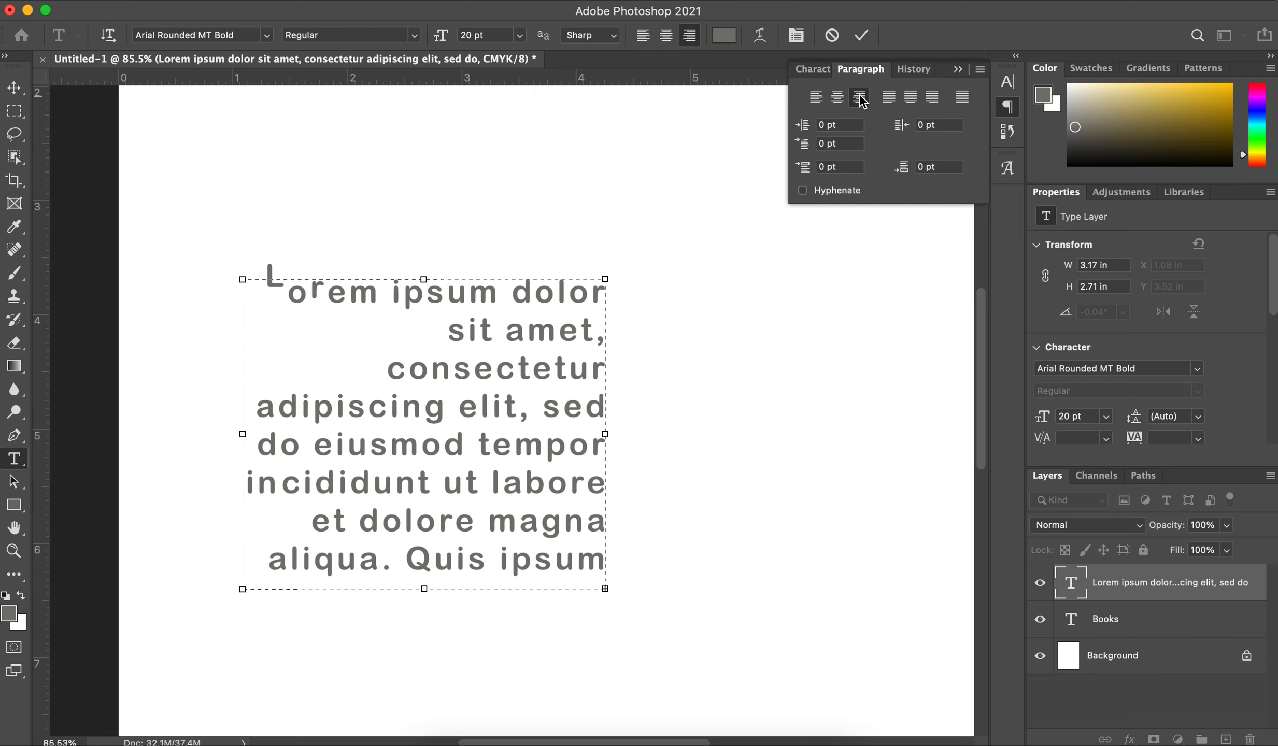
Step: Justify the placeholder paragraph with its last line left-aligned and enlarge its text box to about 4.32 by 4.59 in
click(889, 97)
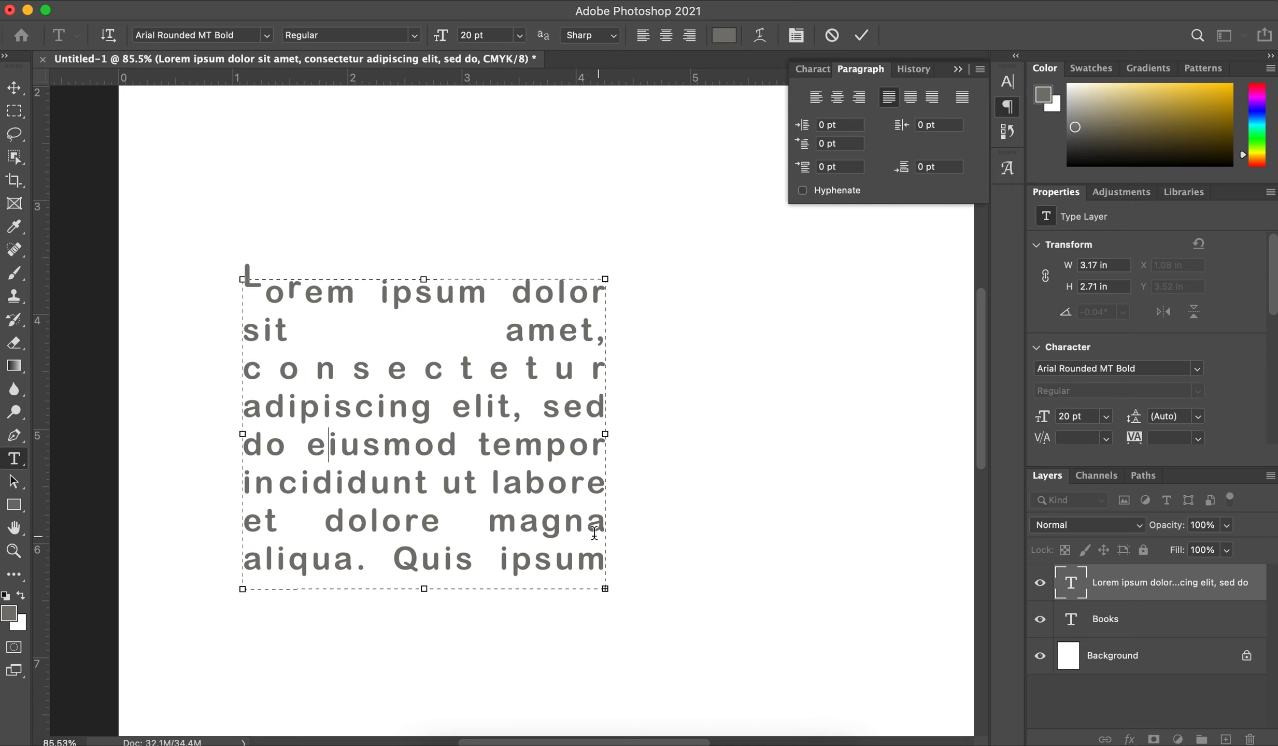
drag(425, 585, 425, 670)
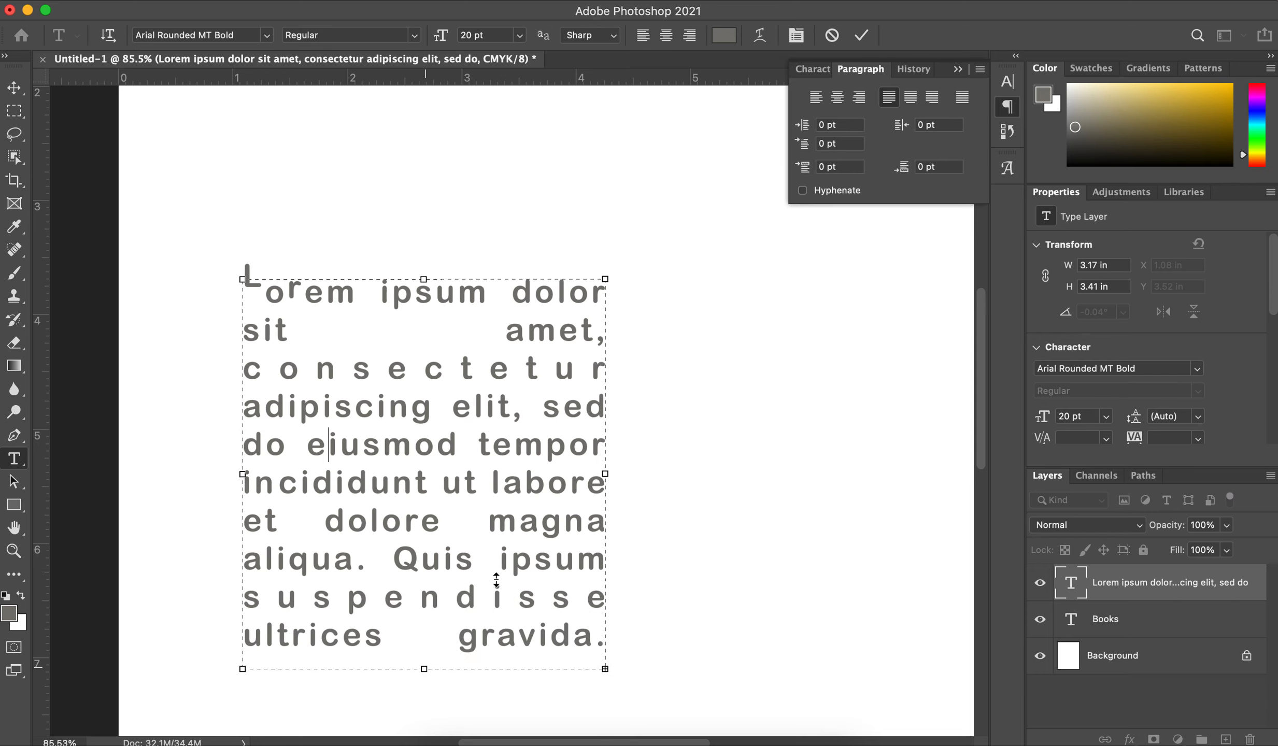
drag(605, 279, 737, 143)
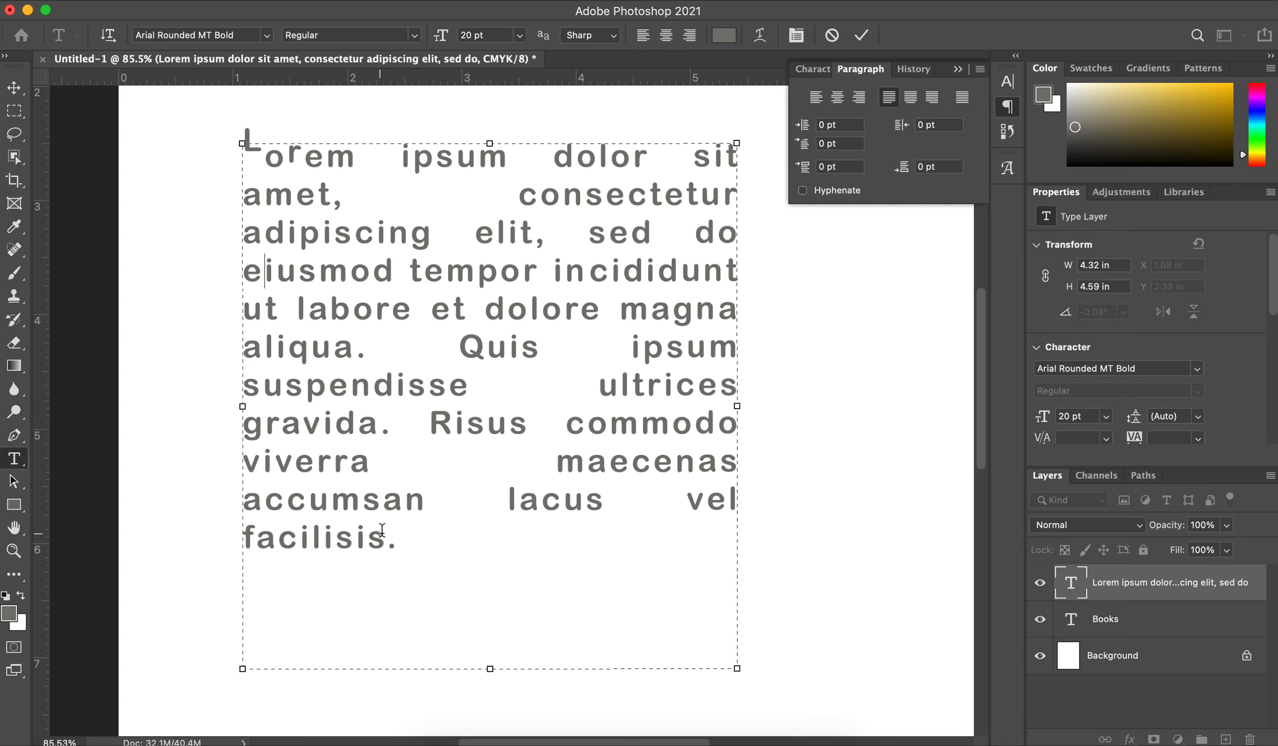
Step: Try the last-line-centred, last-line-right and full justification options on the paragraph, and set it to left alignment
click(912, 102)
click(932, 95)
click(889, 98)
click(910, 100)
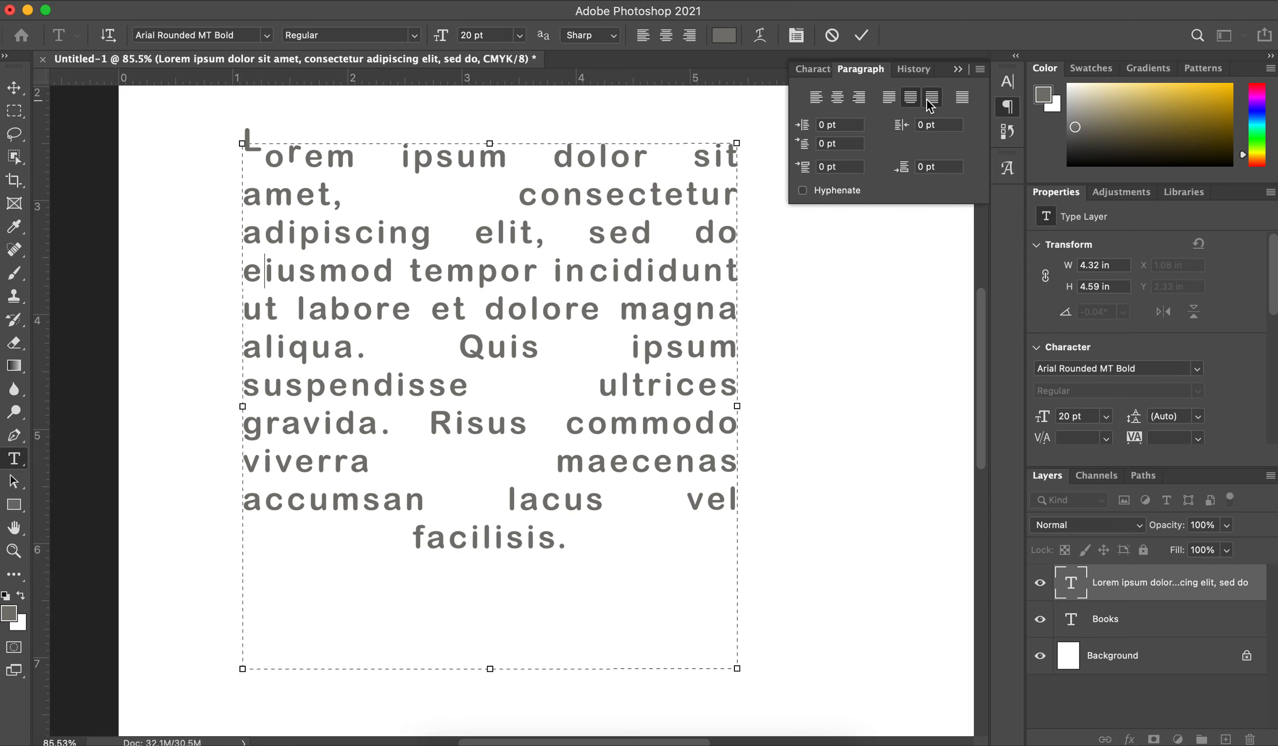
click(932, 99)
click(962, 100)
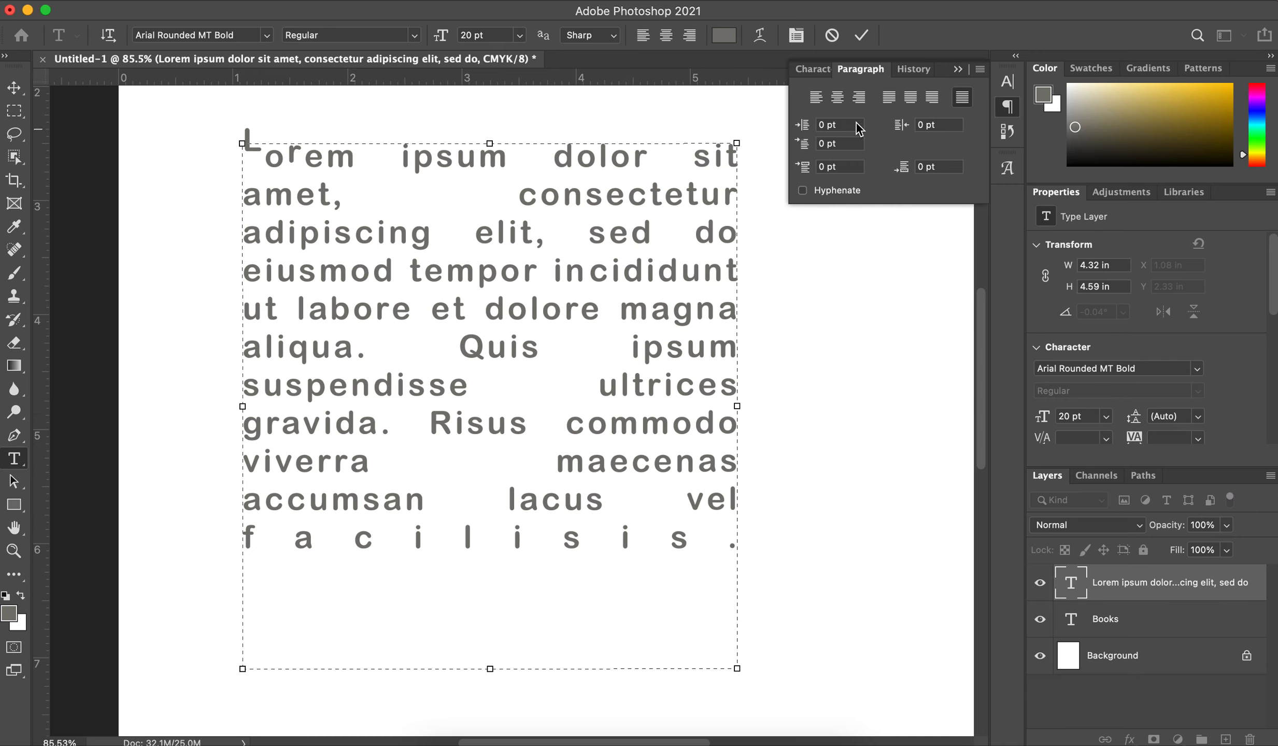
click(824, 95)
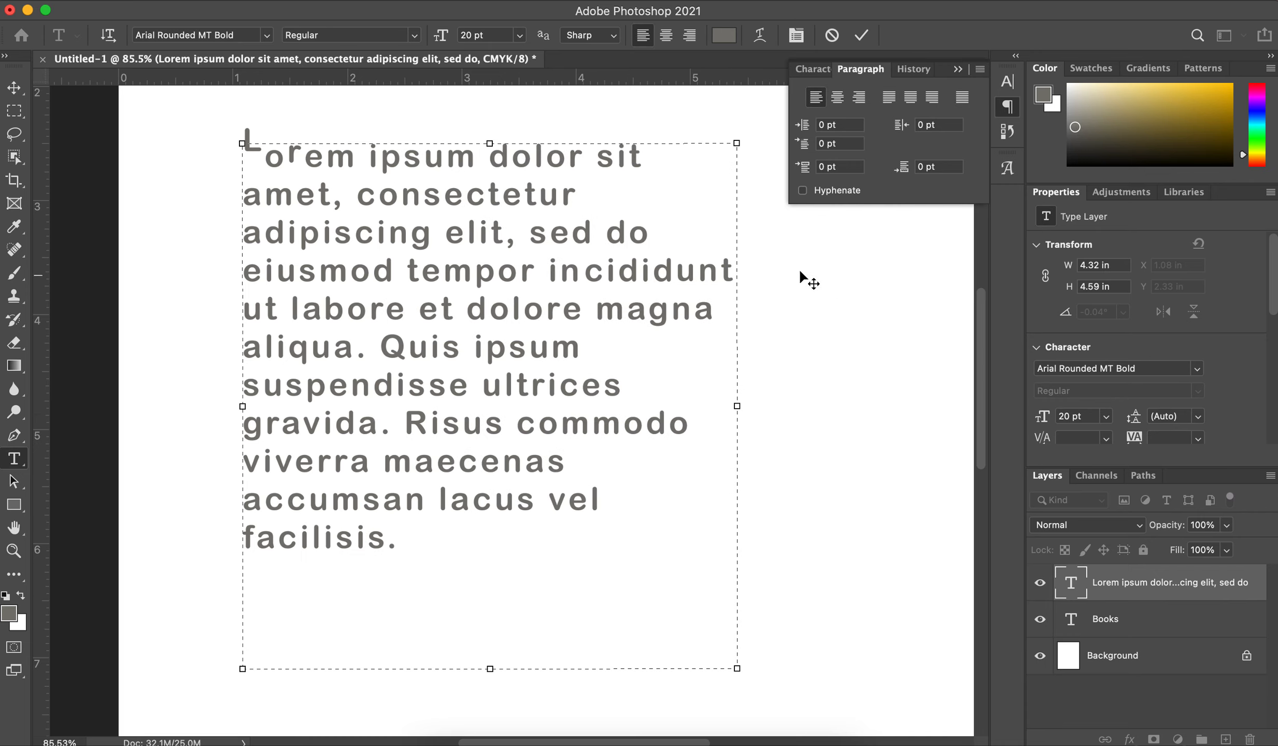
Step: Widen the paragraph's text box to about 4.97 in while trying hyphenation on and off, and leave hyphenation off
click(802, 190)
drag(736, 403, 811, 405)
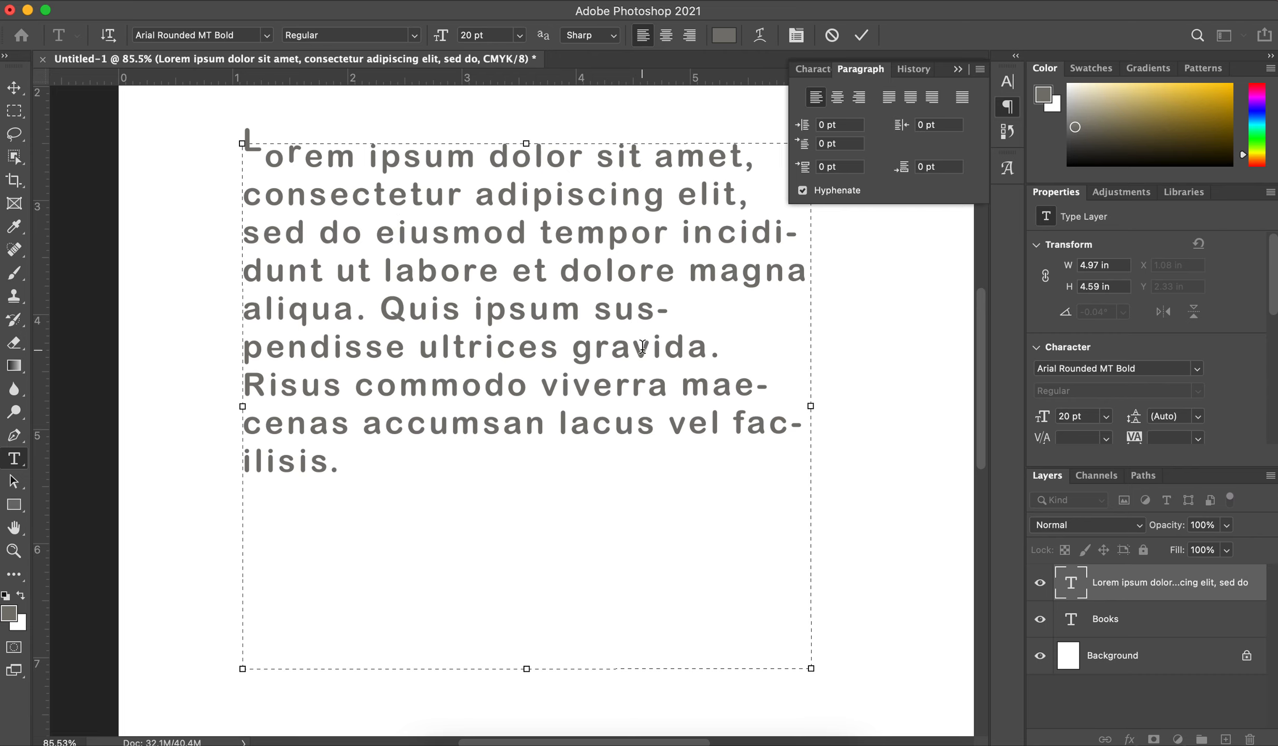
click(803, 190)
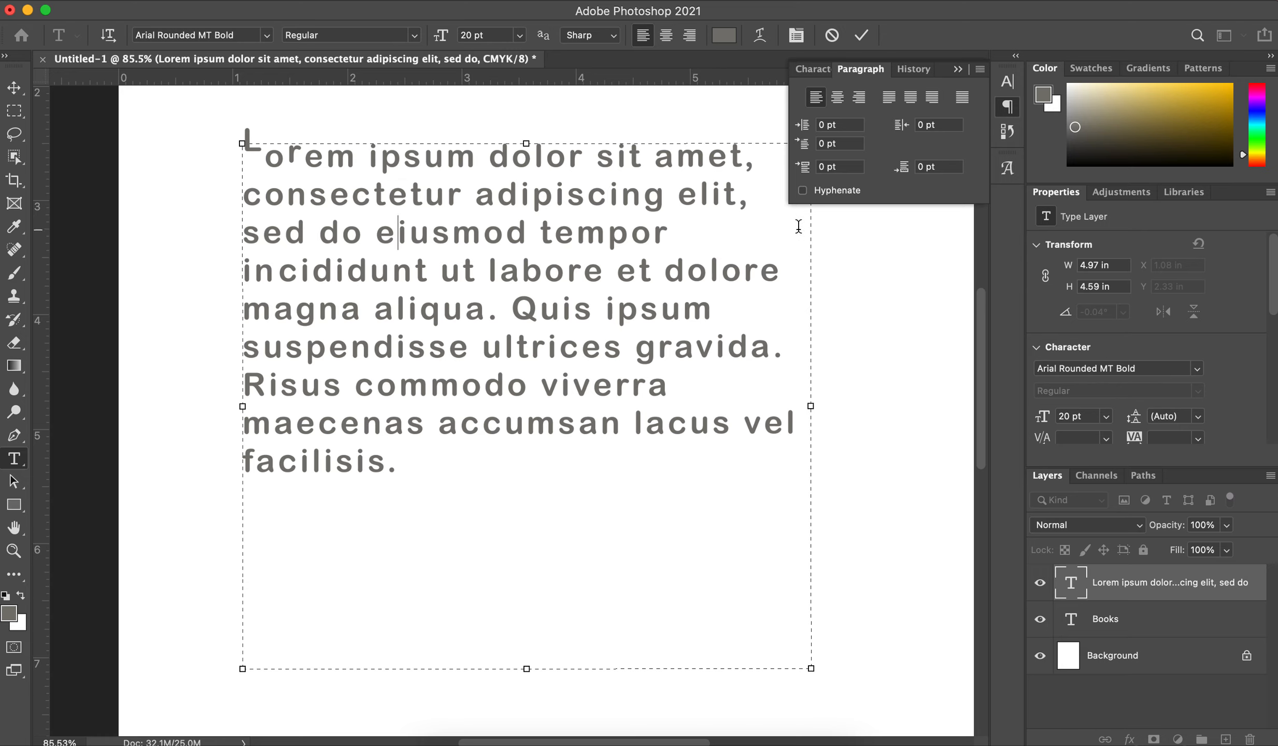
click(804, 191)
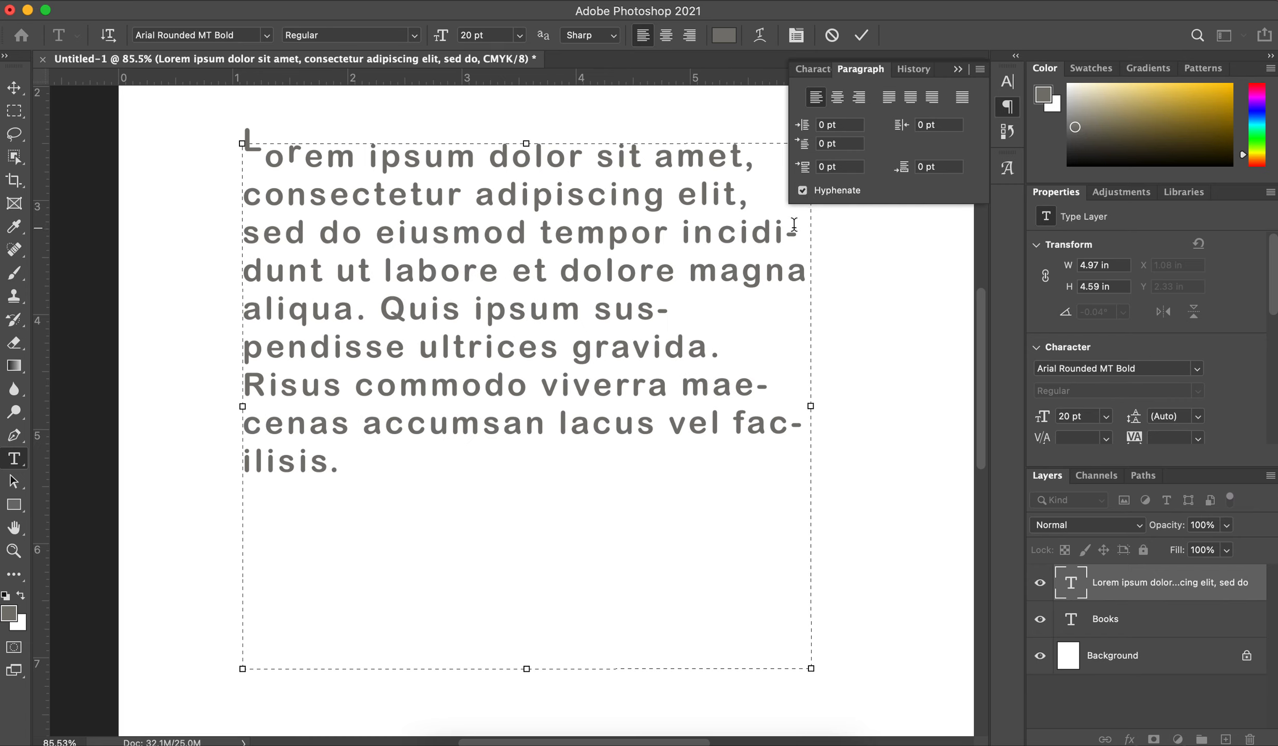
click(803, 191)
click(810, 67)
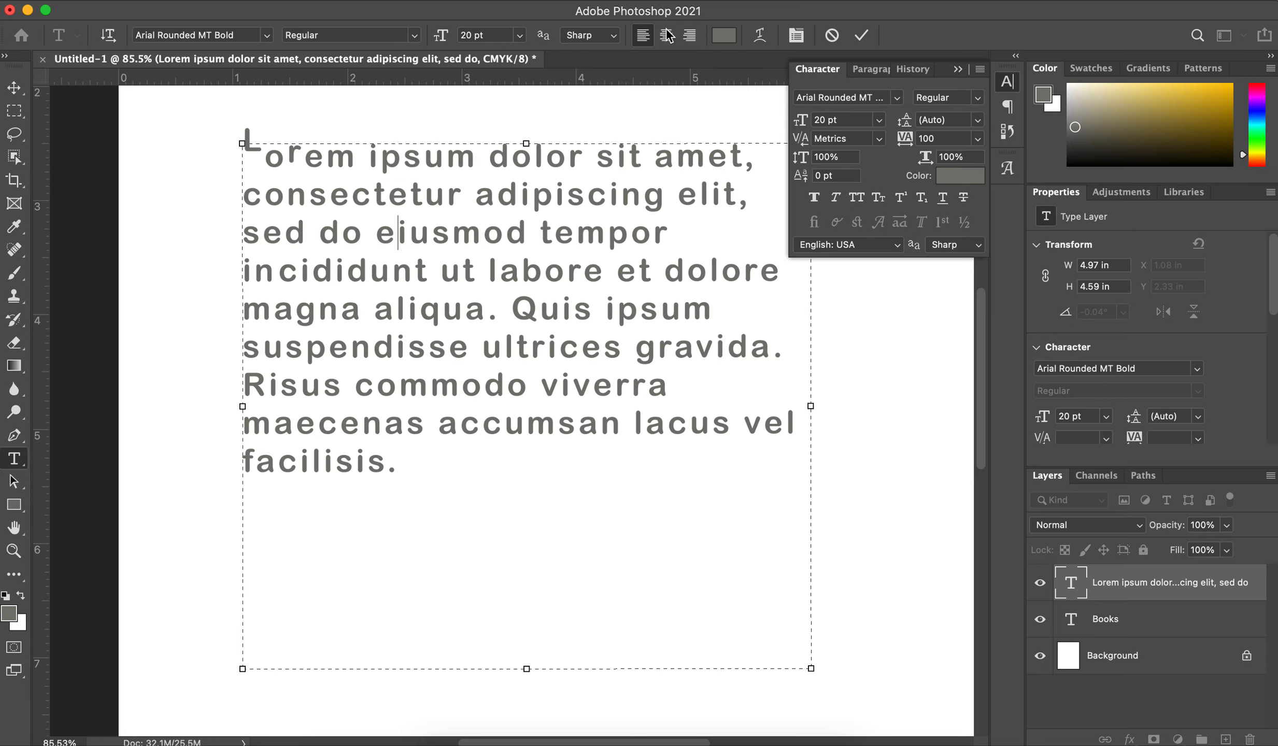